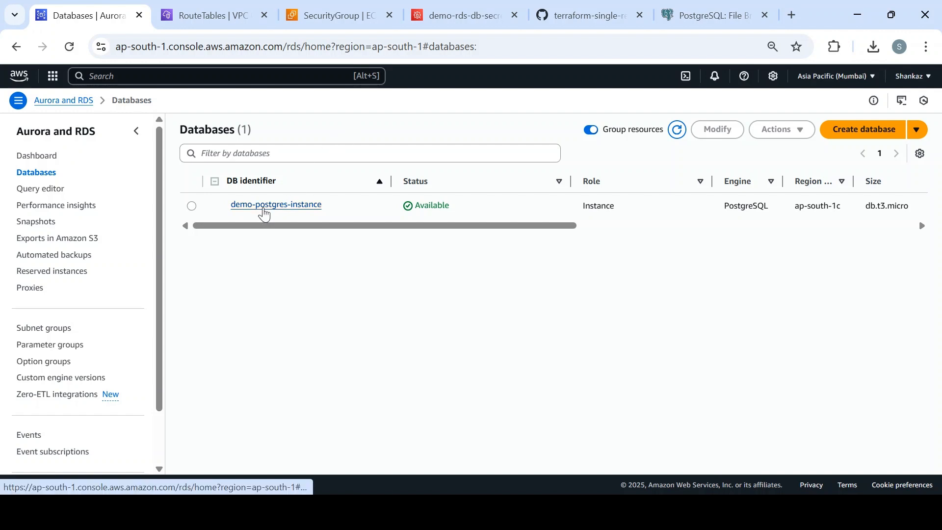
- Open the demo-postgres-instance details page from the RDS Databases list
{"action": "left_click", "coordinate": [264, 208]}
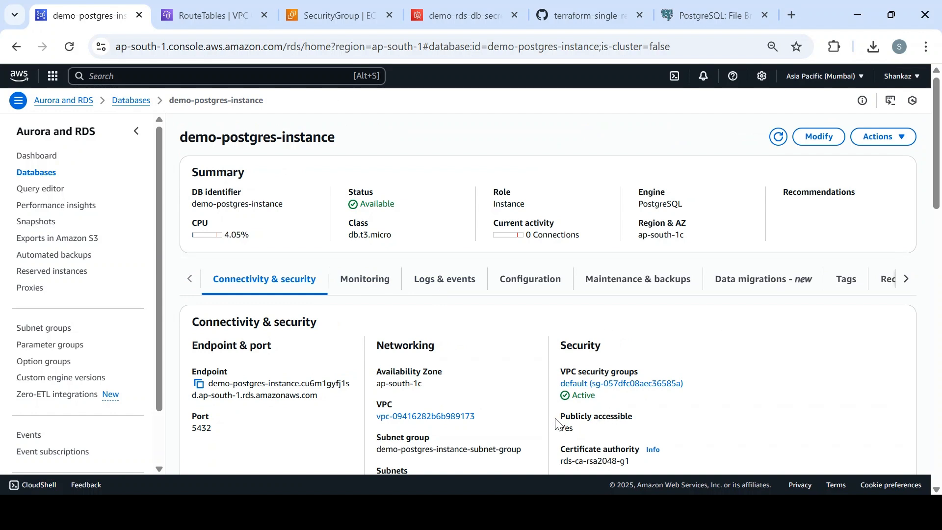
- Highlight the 'Publicly accessible: Yes' value, then go to the pgAdmin 4 v9.5 Windows downloads page
{"action": "left_click_drag", "start_coordinate": [563, 418], "coordinate": [576, 432]}
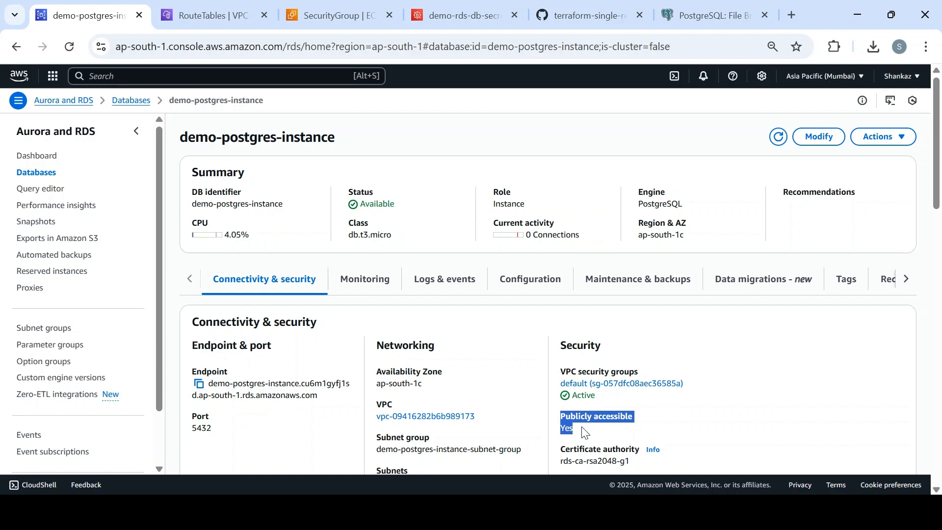
{"action": "left_click", "coordinate": [584, 432]}
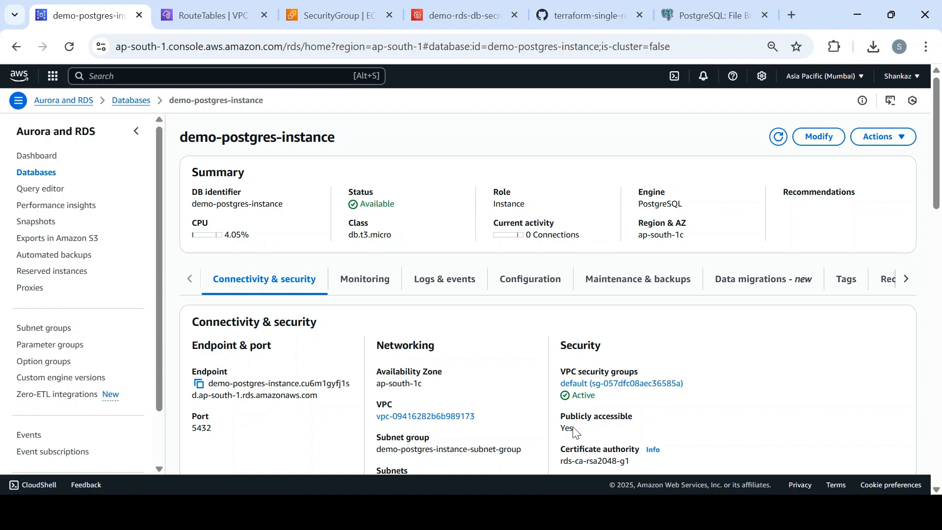
{"action": "left_click_drag", "start_coordinate": [573, 428], "coordinate": [559, 420]}
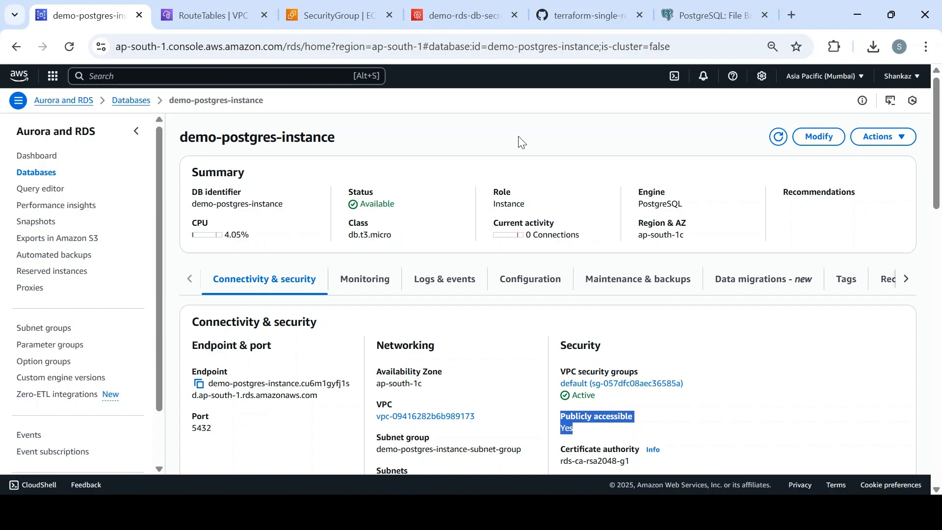
{"action": "left_click", "coordinate": [695, 15]}
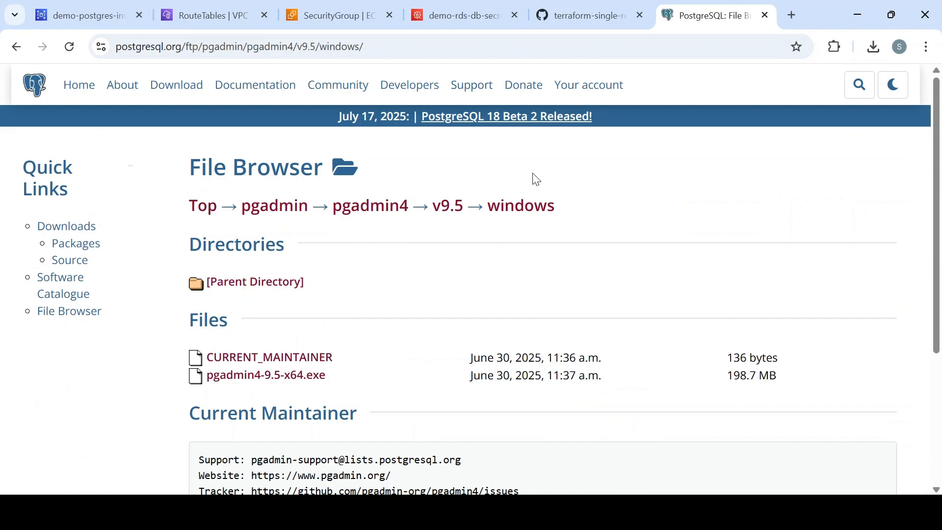
- Check publicly_accessible on line 54 of rds/main.tf, then go back to the RDS instance page
{"action": "left_click", "coordinate": [594, 11]}
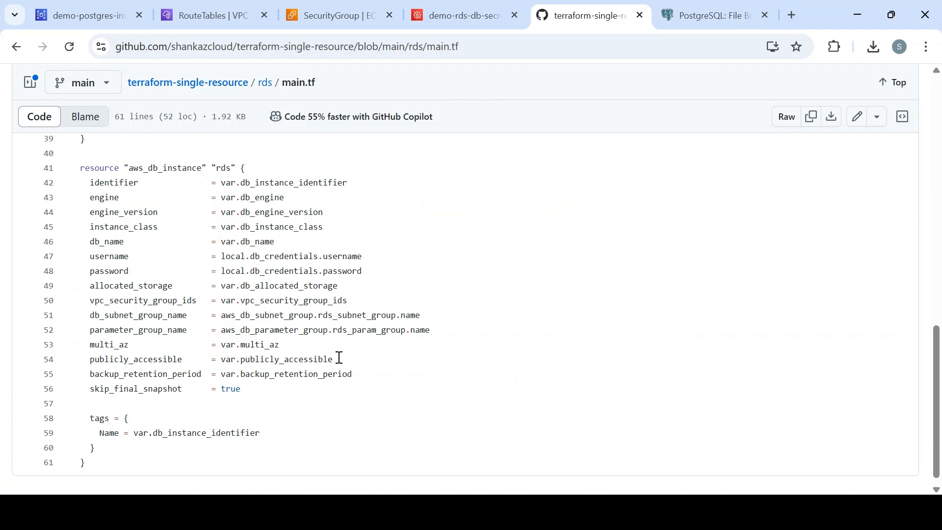
{"action": "left_click_drag", "start_coordinate": [339, 360], "coordinate": [164, 358]}
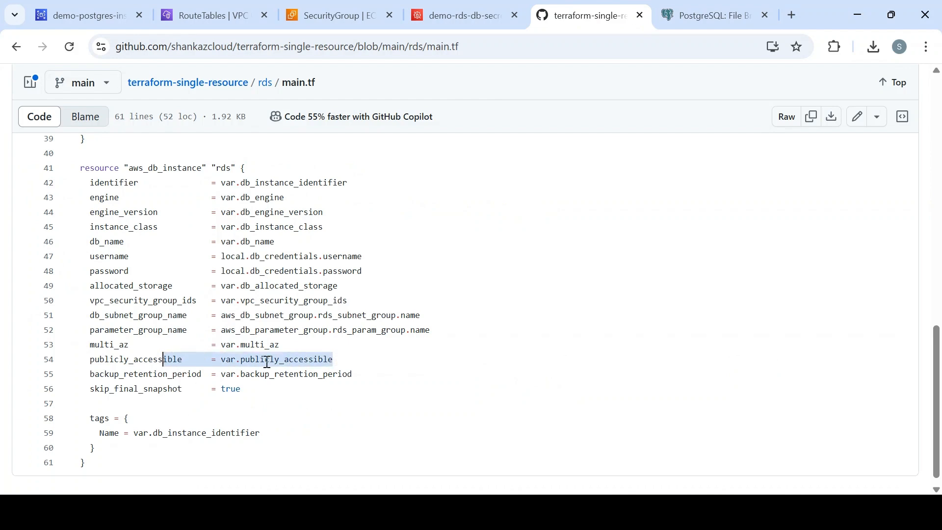
{"action": "left_click_drag", "start_coordinate": [940, 341], "coordinate": [941, 152]}
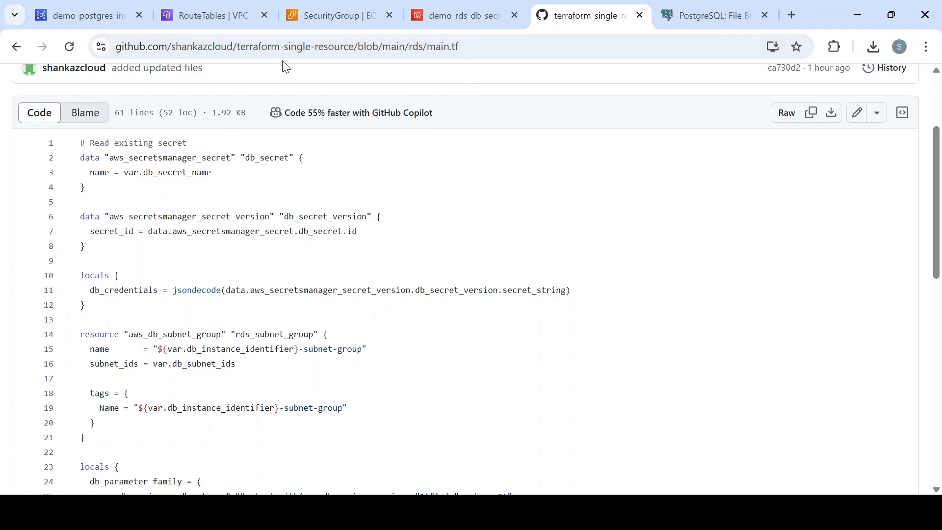
{"action": "left_click", "coordinate": [97, 17]}
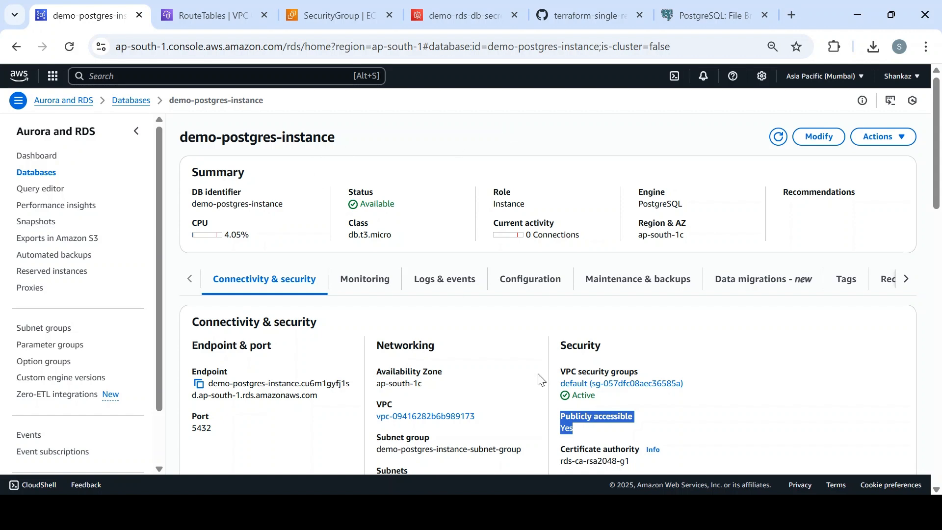
{"action": "left_click", "coordinate": [520, 143]}
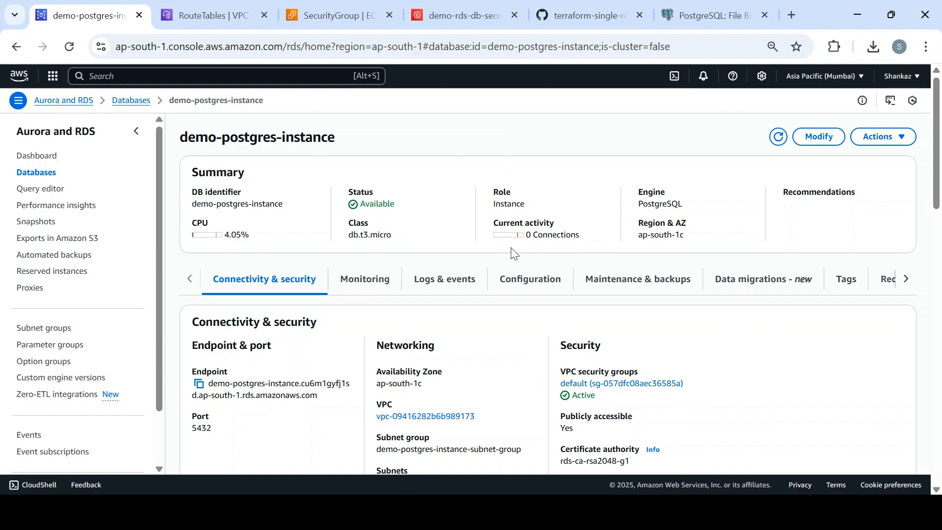
{"action": "left_click_drag", "start_coordinate": [576, 431], "coordinate": [561, 415]}
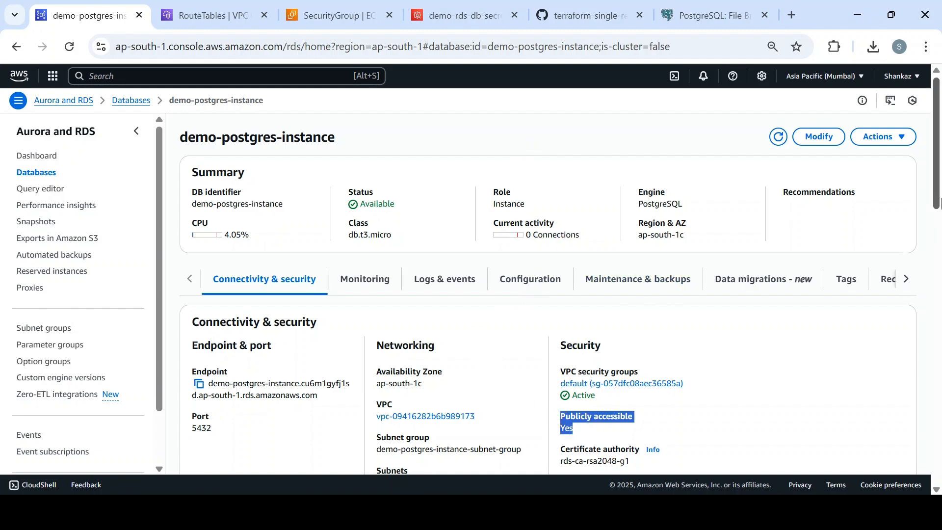
{"action": "left_click_drag", "start_coordinate": [939, 189], "coordinate": [939, 212]}
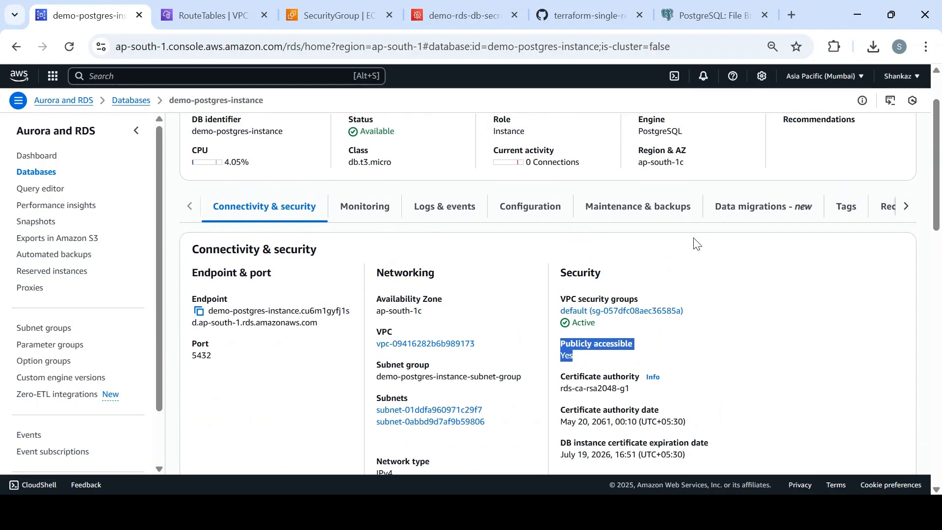
{"action": "left_click", "coordinate": [573, 360]}
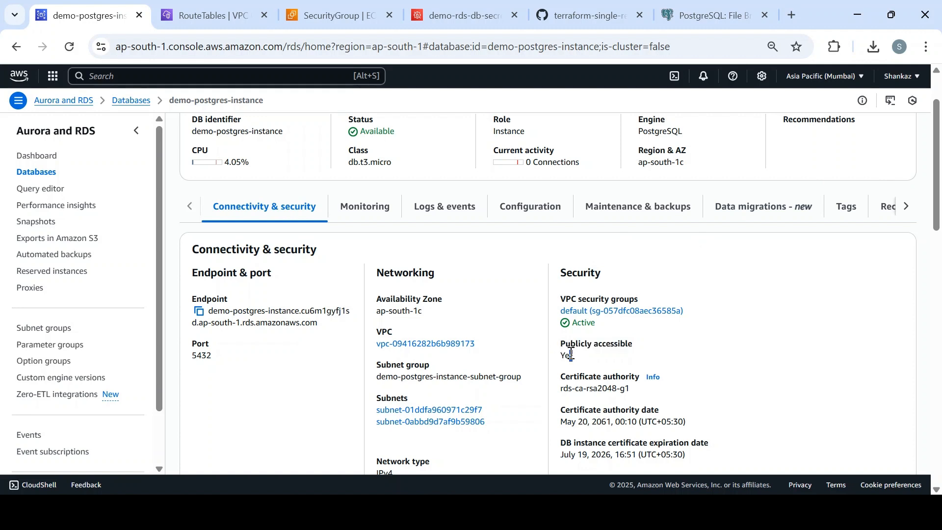
{"action": "left_click_drag", "start_coordinate": [574, 358], "coordinate": [561, 345]}
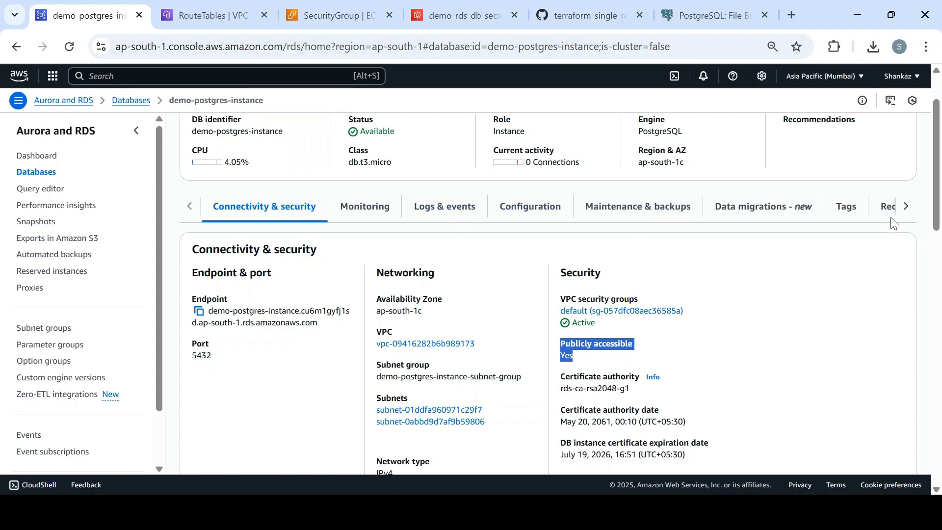
{"action": "scroll", "coordinate": [940, 126], "scroll_direction": "up", "scroll_amount": 2}
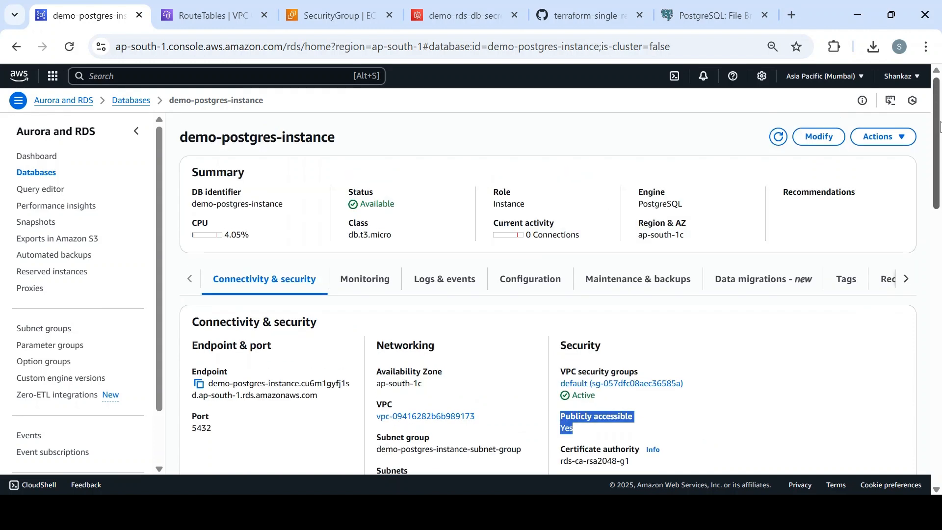
- On the Modify page, expand Connectivity's Additional configuration to review public access and port
{"action": "left_click", "coordinate": [816, 137]}
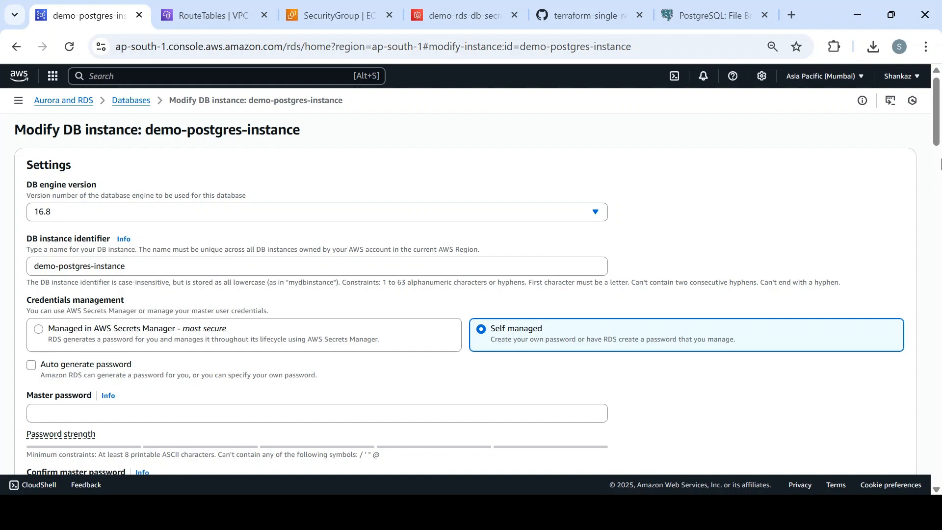
{"action": "left_click_drag", "start_coordinate": [934, 127], "coordinate": [934, 241]}
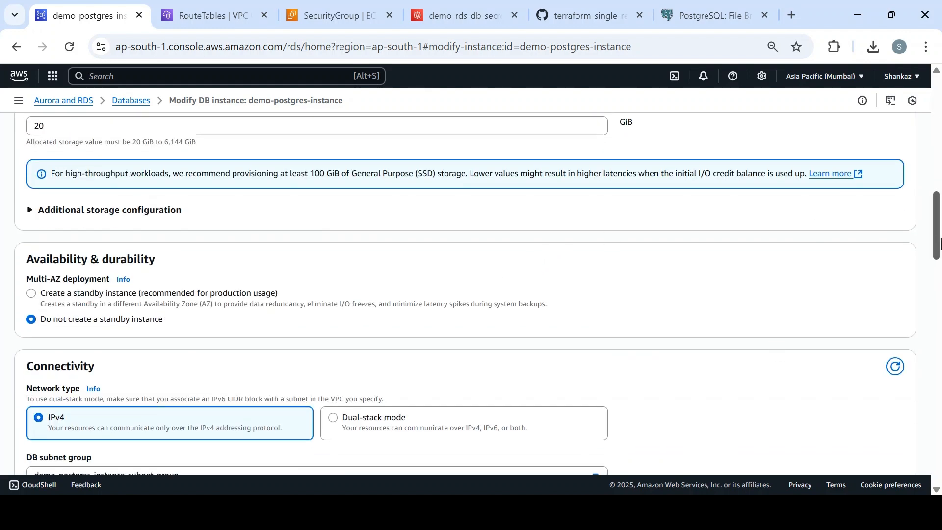
{"action": "left_click", "coordinate": [937, 274]}
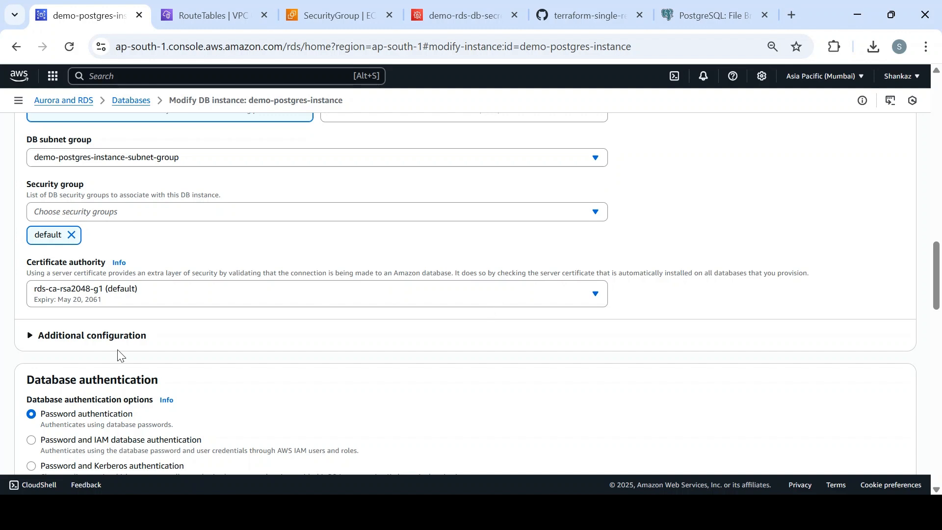
{"action": "left_click", "coordinate": [31, 337]}
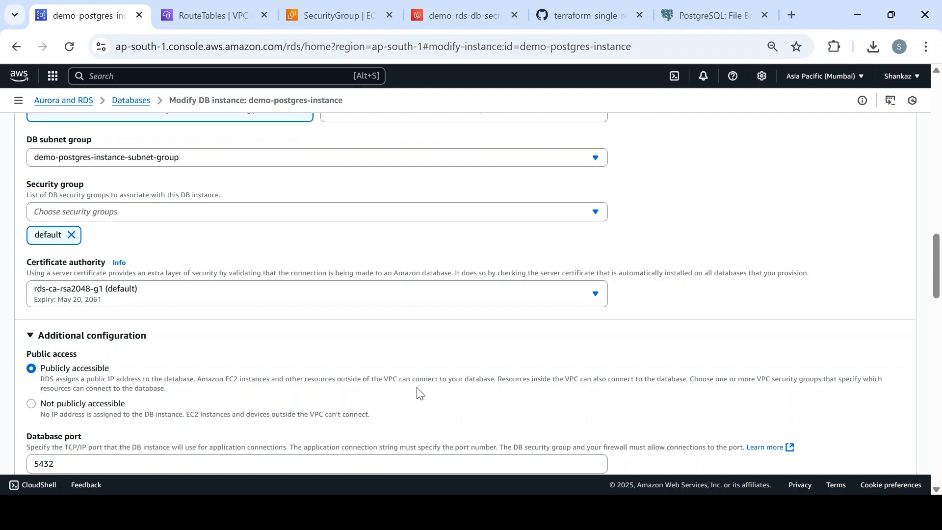
{"action": "left_click_drag", "start_coordinate": [937, 256], "coordinate": [935, 94]}
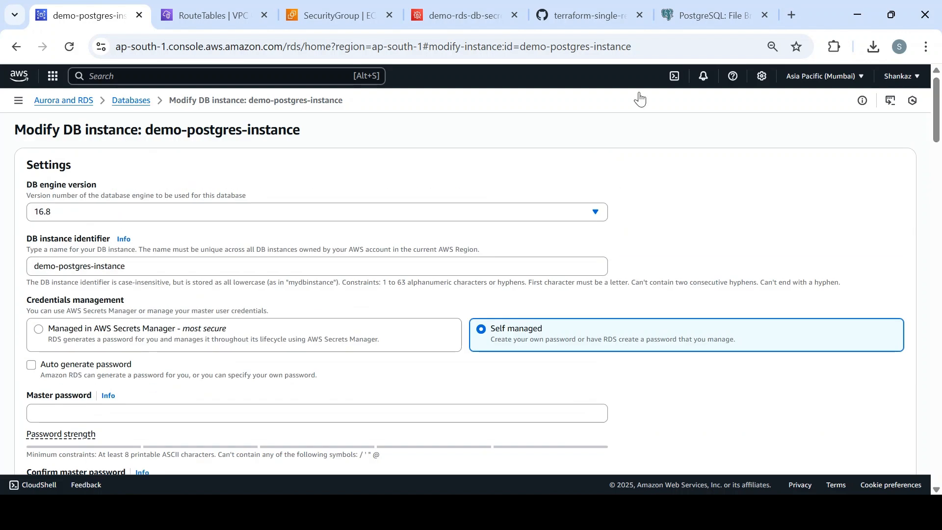
- Leave without modifying, reopen demo-postgres-instance, and return to the pgAdmin download listing
{"action": "left_click", "coordinate": [123, 101]}
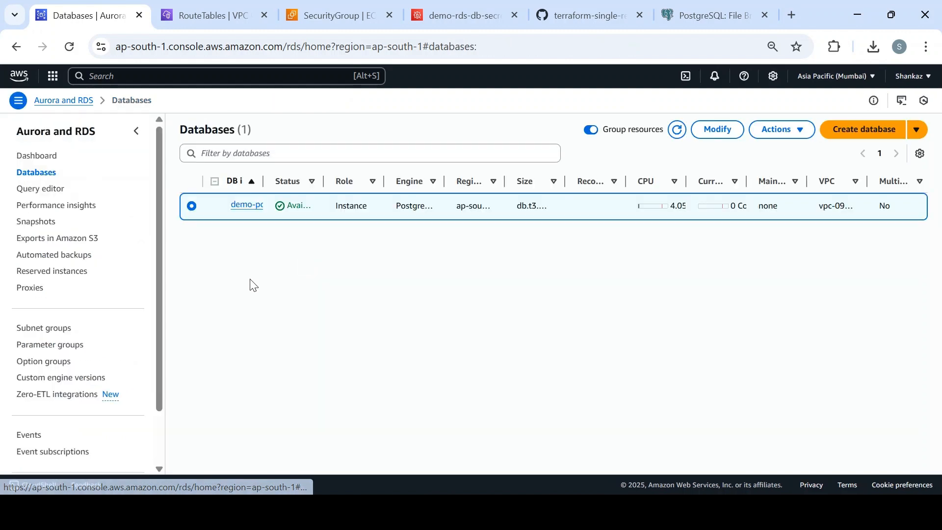
{"action": "left_click", "coordinate": [278, 206]}
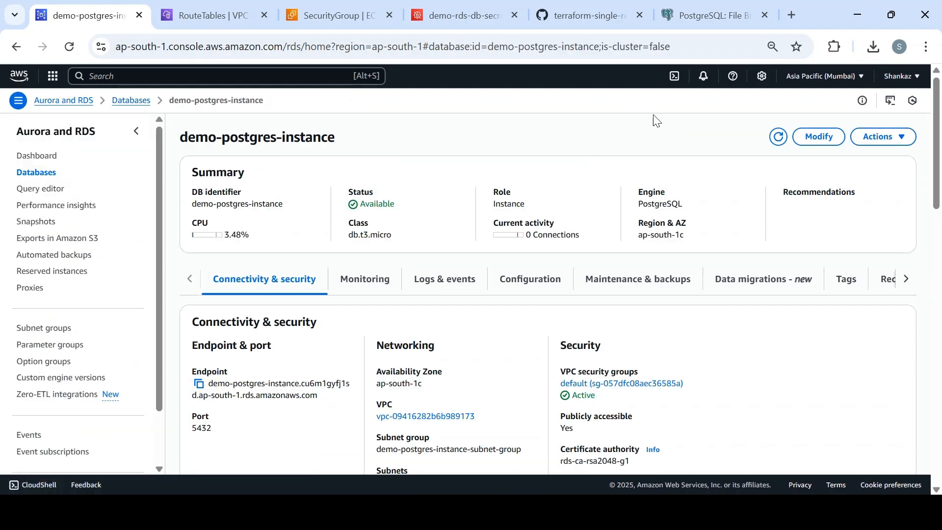
{"action": "left_click", "coordinate": [705, 16]}
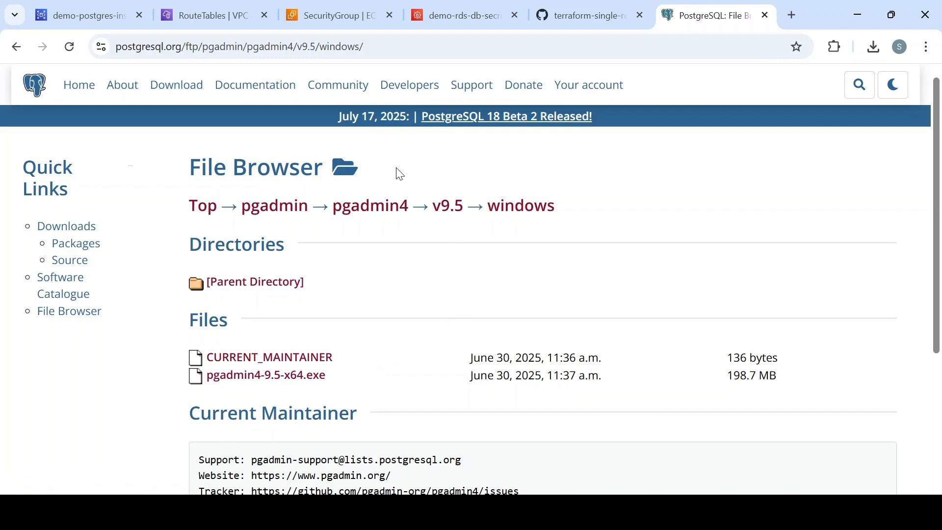
- Go to the EC2 default security group showing the PostgreSQL 5432 inbound rule
{"action": "left_click", "coordinate": [380, 44]}
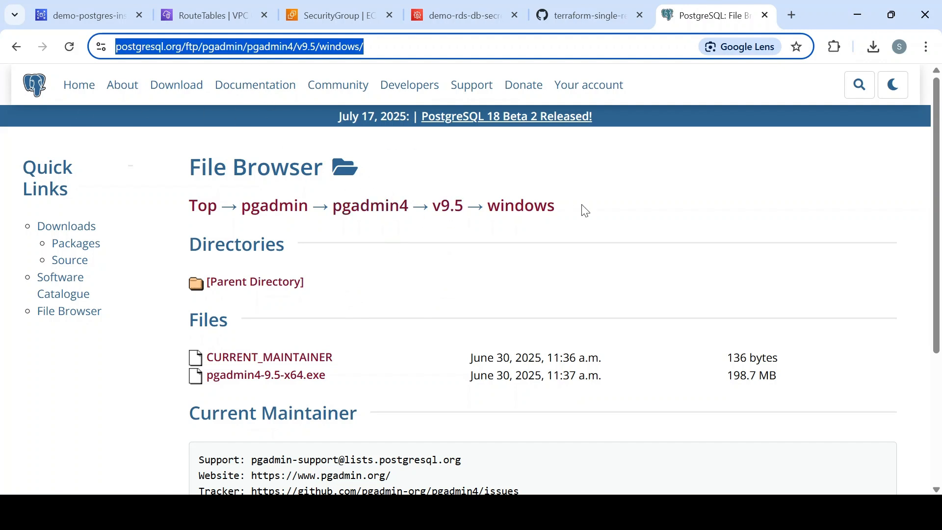
{"action": "left_click", "coordinate": [336, 15]}
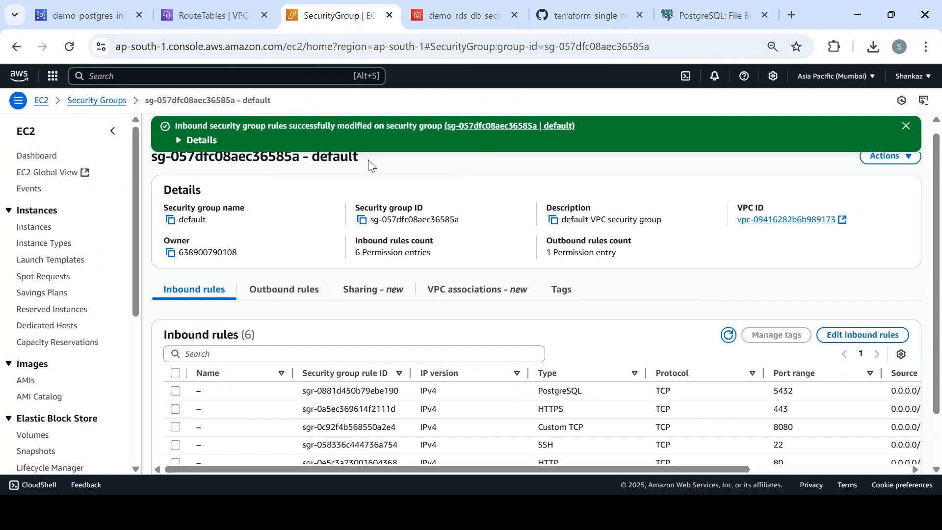
{"action": "left_click", "coordinate": [109, 23]}
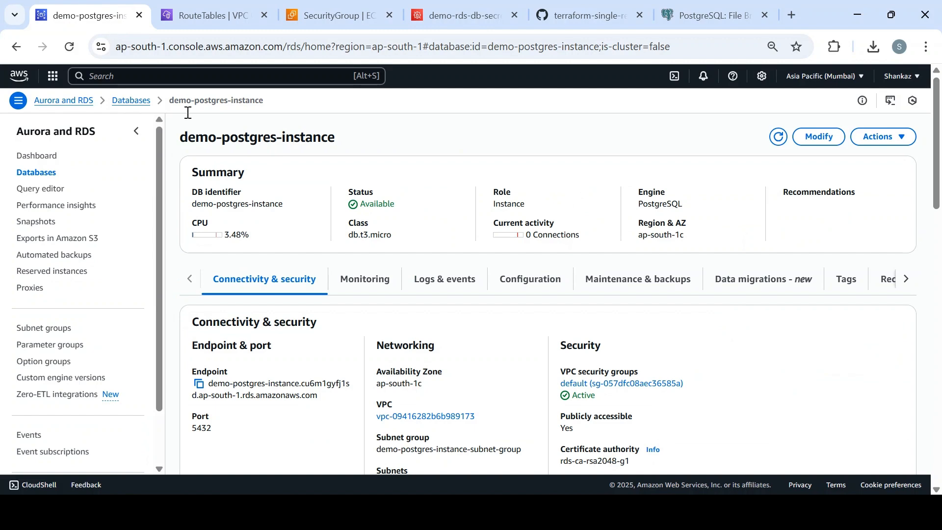
{"action": "left_click_drag", "start_coordinate": [939, 191], "coordinate": [939, 403]}
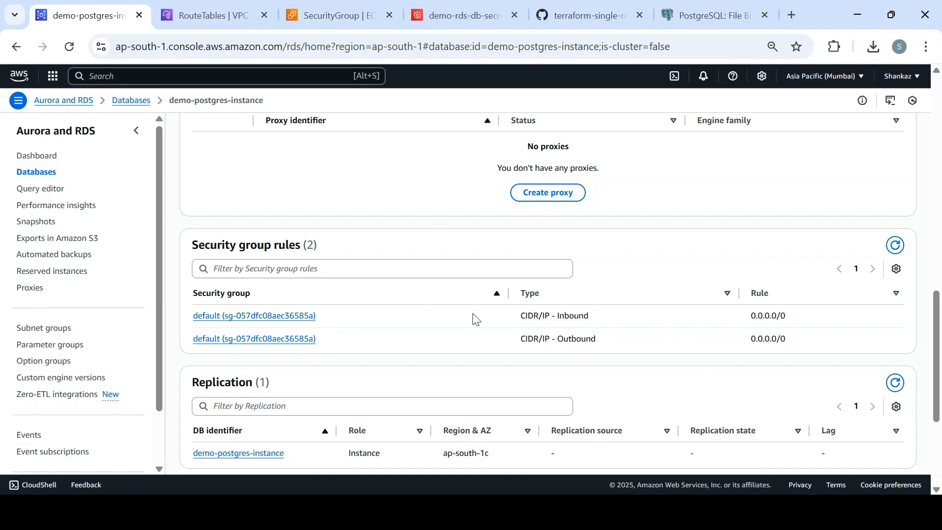
{"action": "left_click_drag", "start_coordinate": [596, 316], "coordinate": [534, 316]}
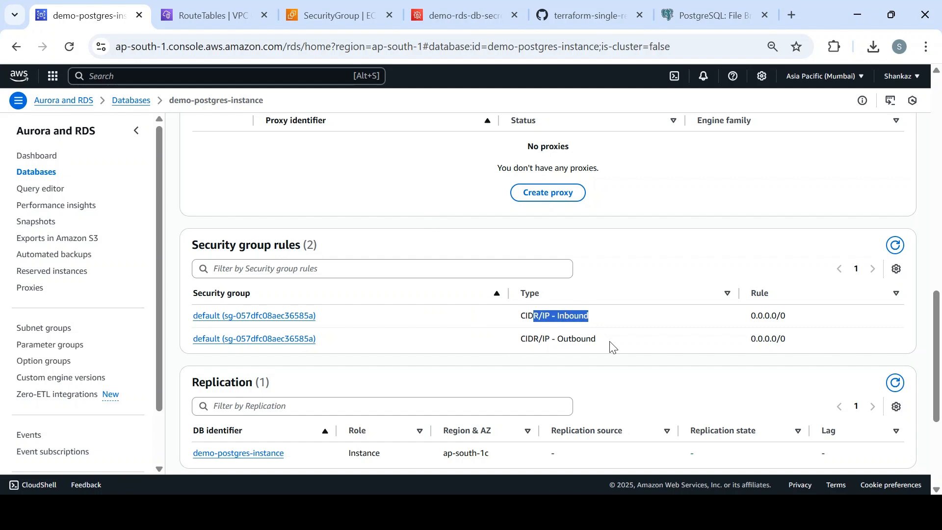
{"action": "left_click_drag", "start_coordinate": [610, 343], "coordinate": [518, 342]}
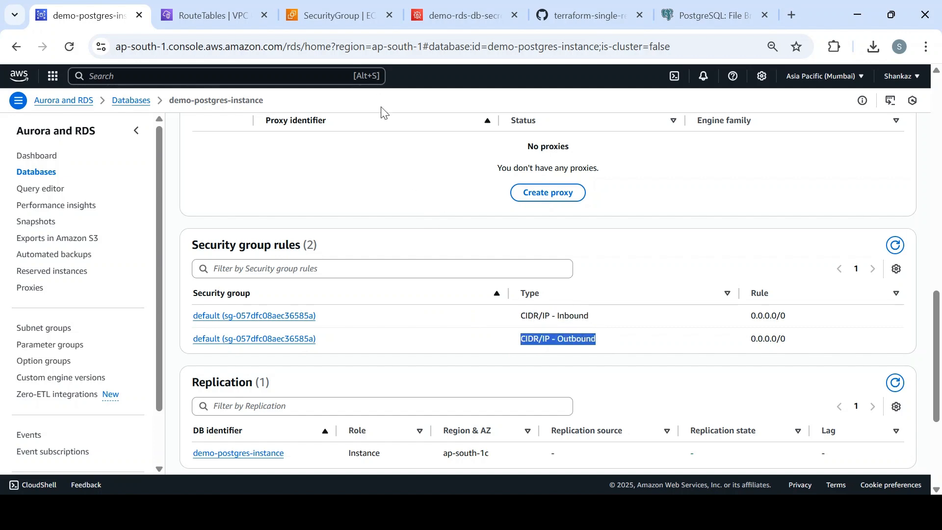
{"action": "left_click", "coordinate": [339, 17]}
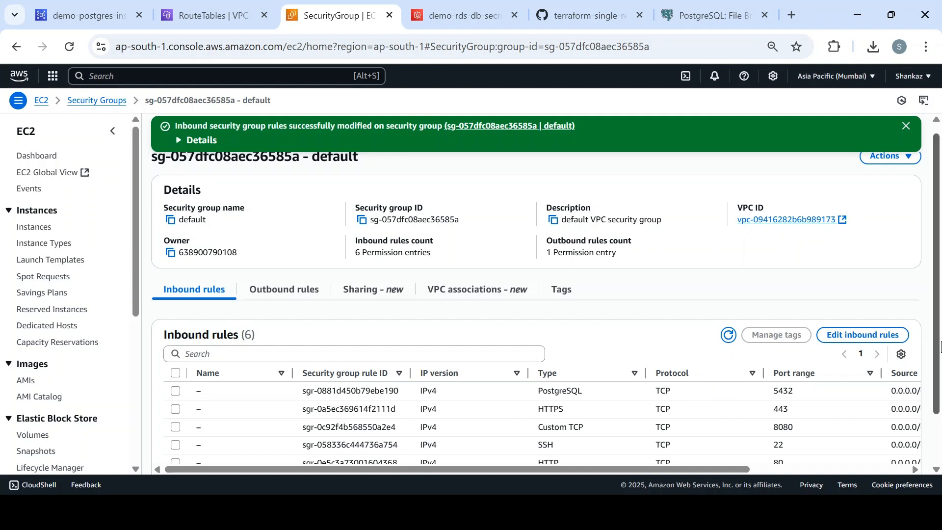
{"action": "scroll", "coordinate": [939, 346], "scroll_direction": "down", "scroll_amount": 2}
{"action": "left_click_drag", "start_coordinate": [800, 335], "coordinate": [771, 331]}
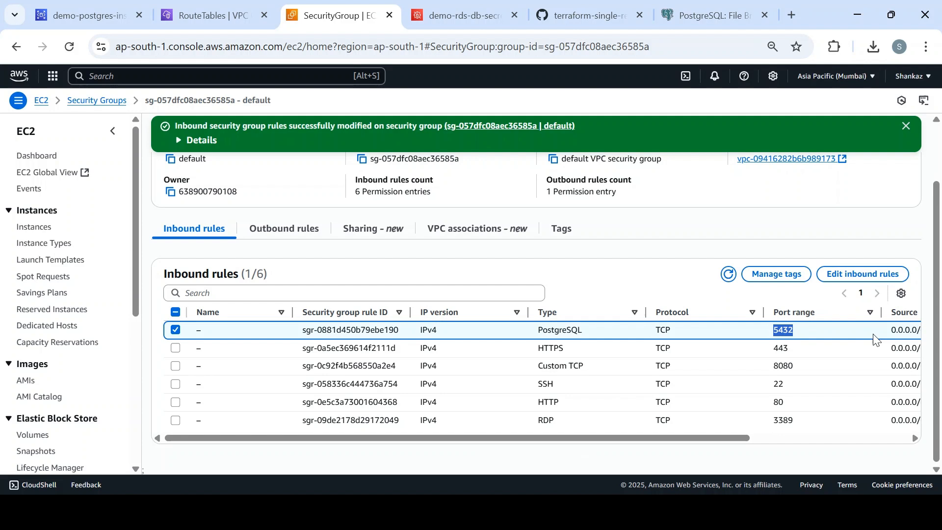
{"action": "left_click_drag", "start_coordinate": [735, 433], "coordinate": [865, 432]}
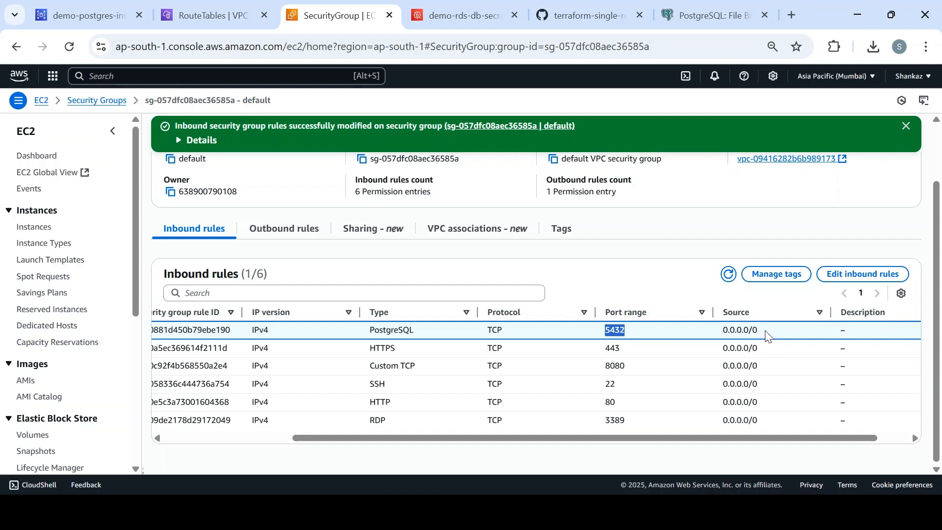
{"action": "left_click_drag", "start_coordinate": [768, 336], "coordinate": [719, 336]}
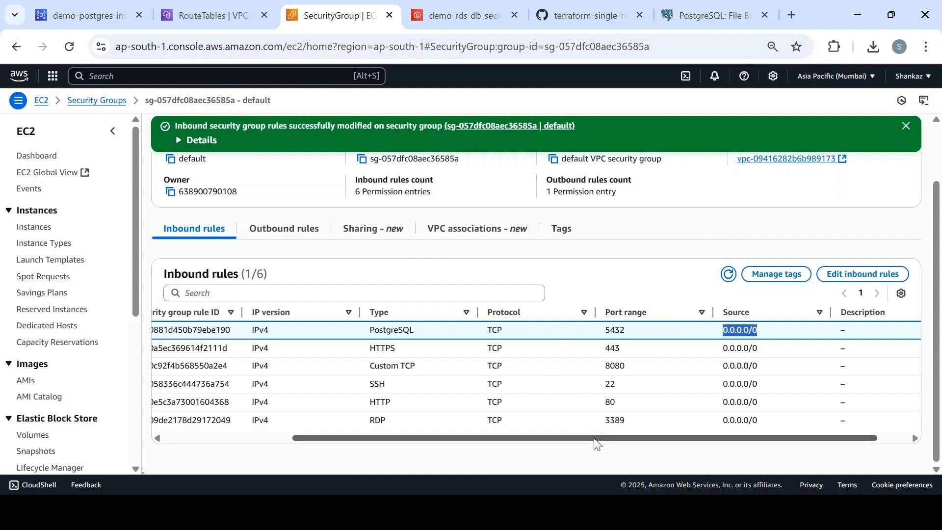
{"action": "left_click_drag", "start_coordinate": [595, 438], "coordinate": [347, 439]}
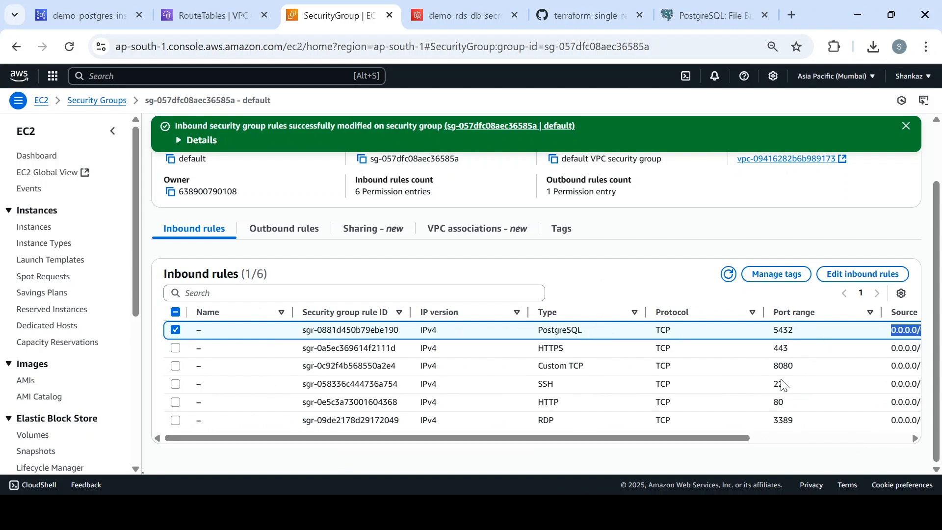
{"action": "left_click_drag", "start_coordinate": [742, 441], "coordinate": [886, 439]}
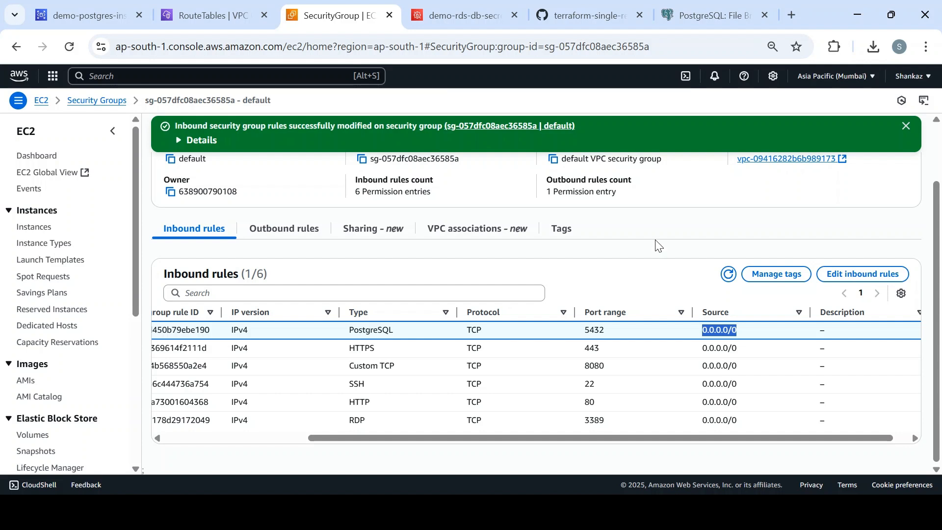
{"action": "left_click", "coordinate": [791, 23]}
{"action": "type", "text": "what"}
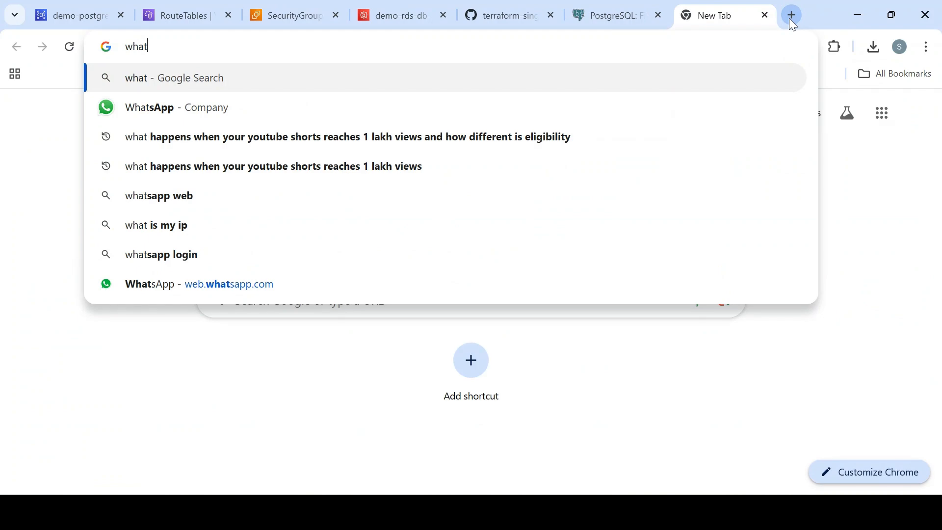
{"action": "type", "text": "smy"}
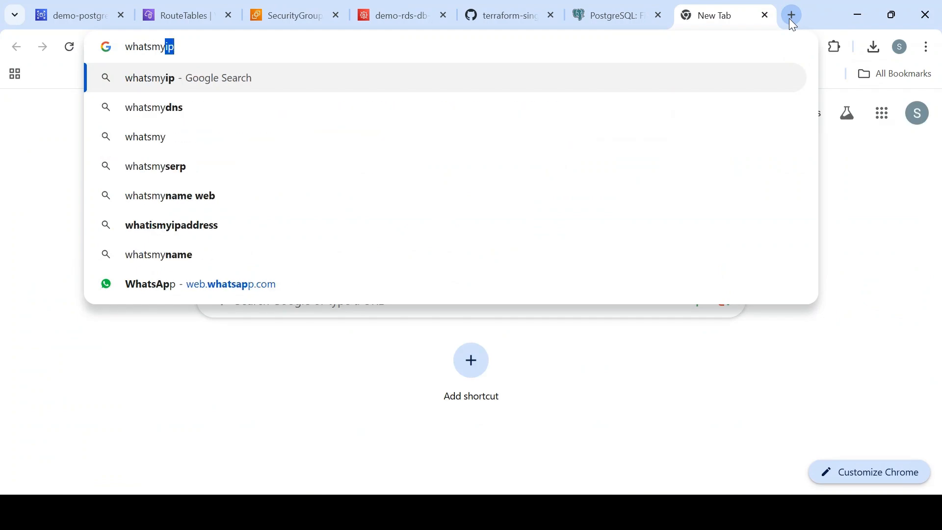
{"action": "type", "text": "ip"}
{"action": "key", "text": "ctrl+Return"}
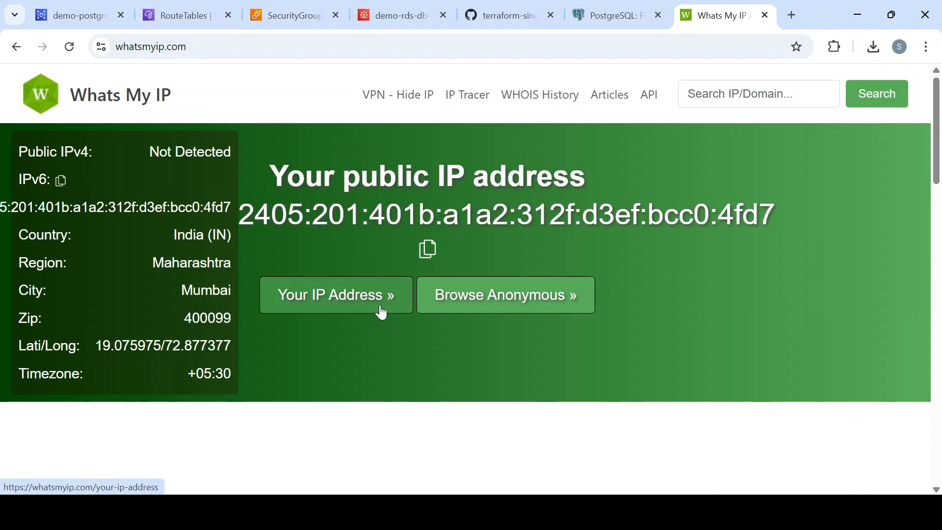
{"action": "left_click", "coordinate": [385, 305]}
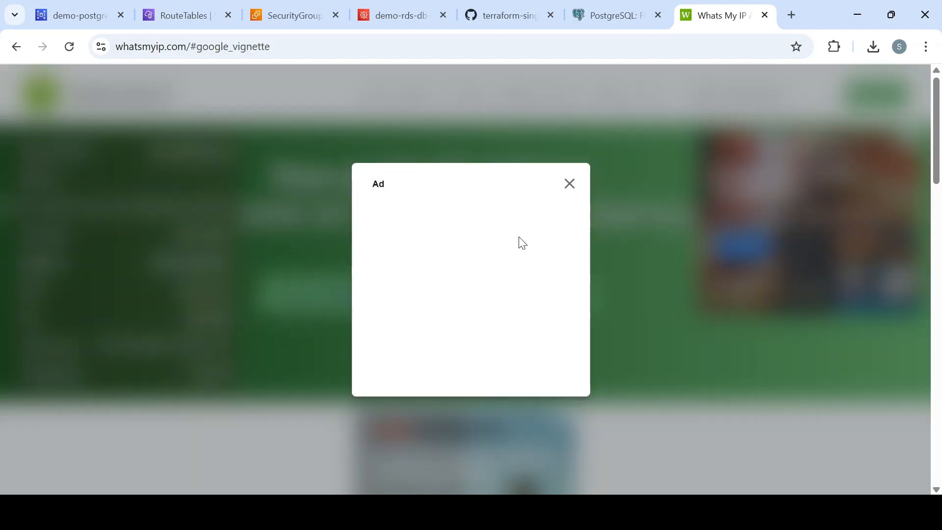
{"action": "left_click", "coordinate": [570, 184]}
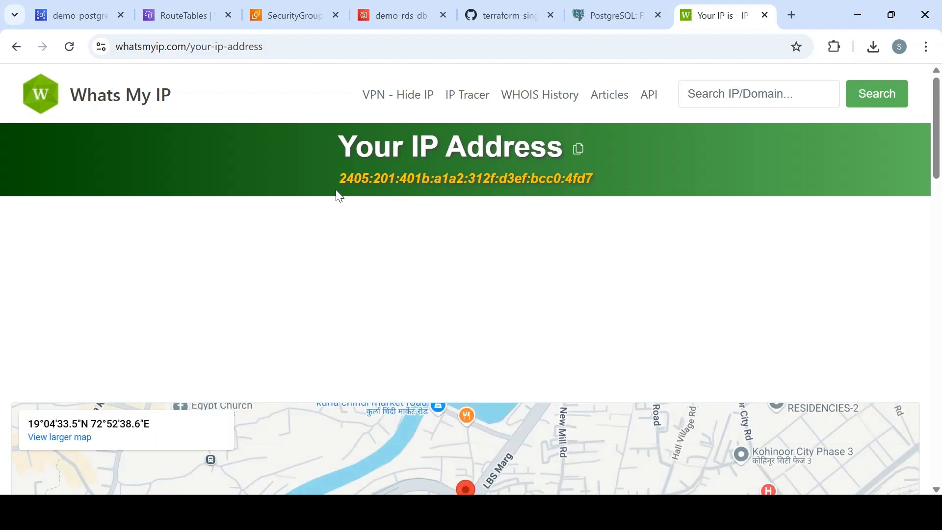
{"action": "left_click", "coordinate": [22, 49]}
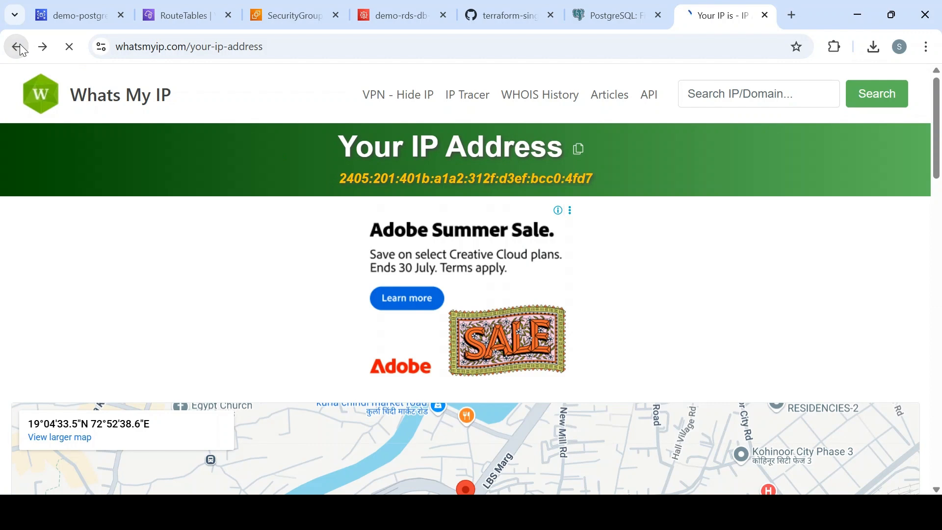
{"action": "left_click", "coordinate": [22, 49]}
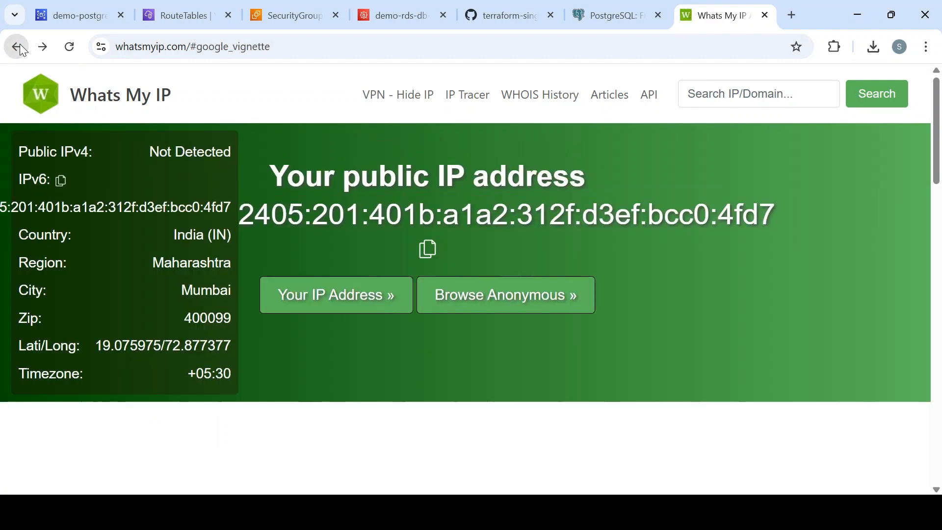
{"action": "left_click", "coordinate": [204, 52]}
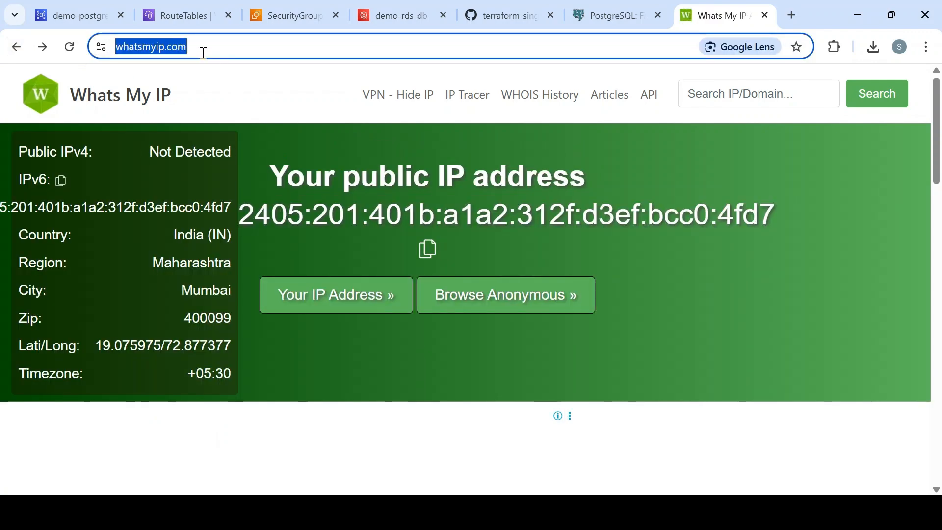
{"action": "type", "text": "my ip"}
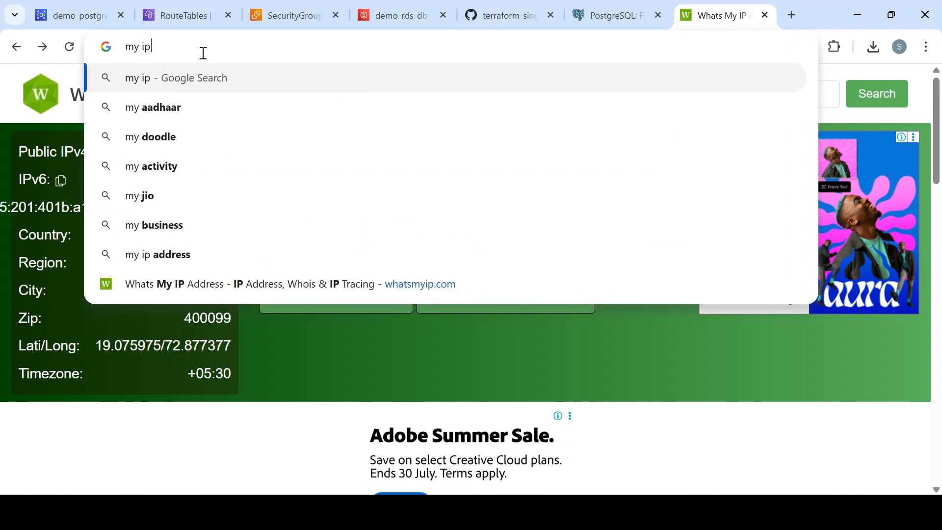
{"action": "key", "text": "Return"}
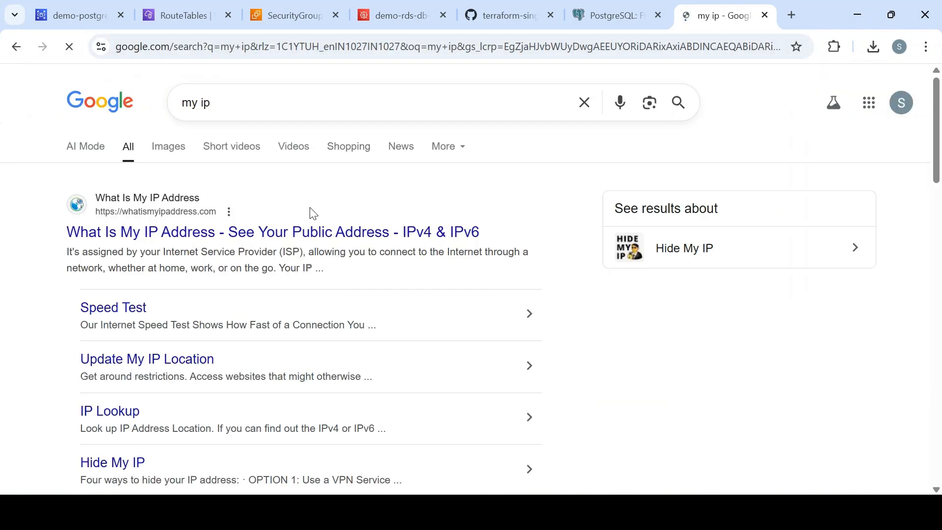
{"action": "left_click", "coordinate": [307, 236]}
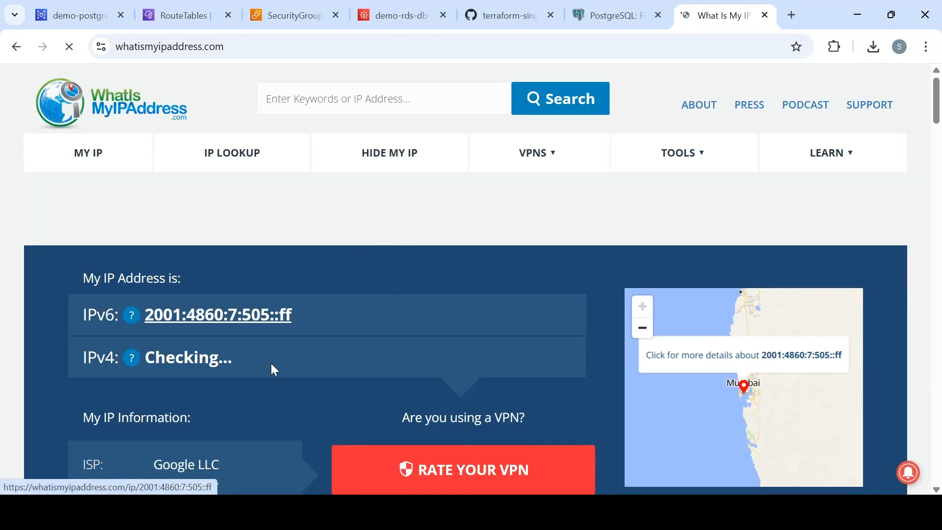
{"action": "left_click_drag", "start_coordinate": [251, 365], "coordinate": [145, 361]}
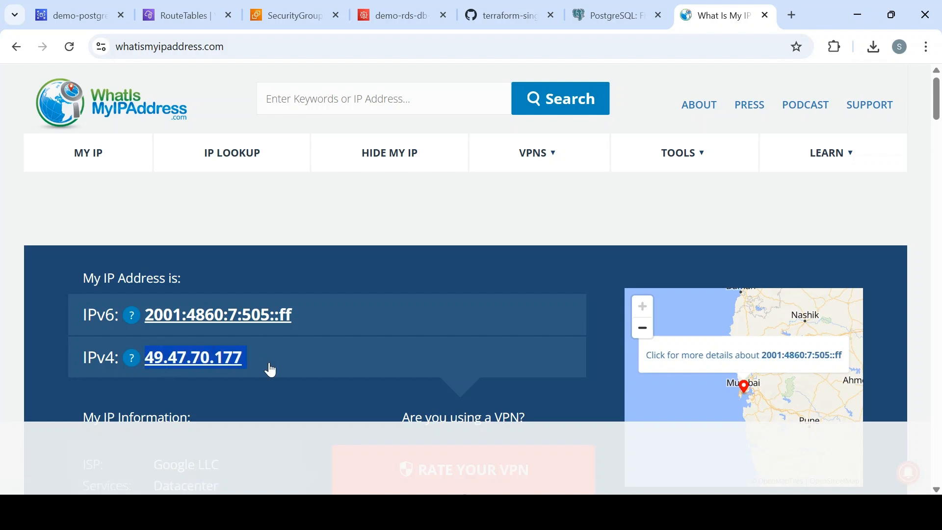
{"action": "left_click", "coordinate": [304, 13]}
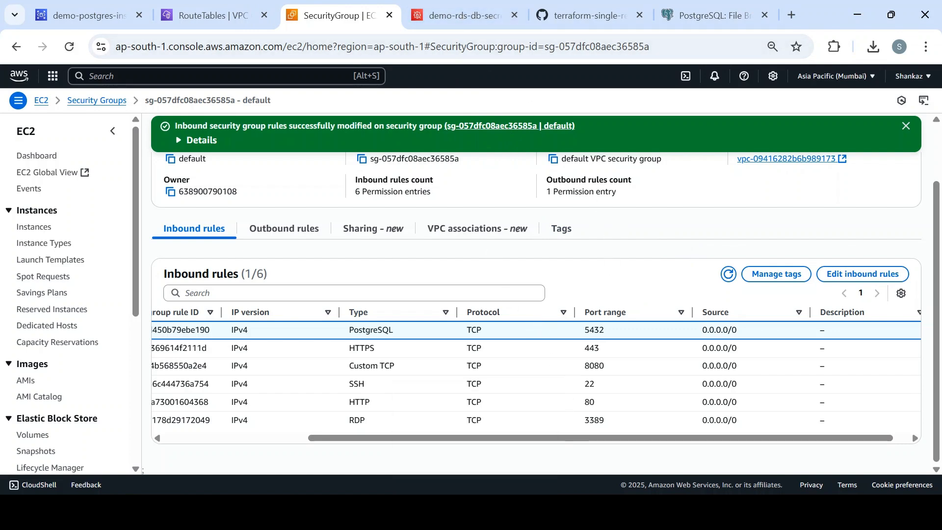
{"action": "left_click", "coordinate": [476, 511]}
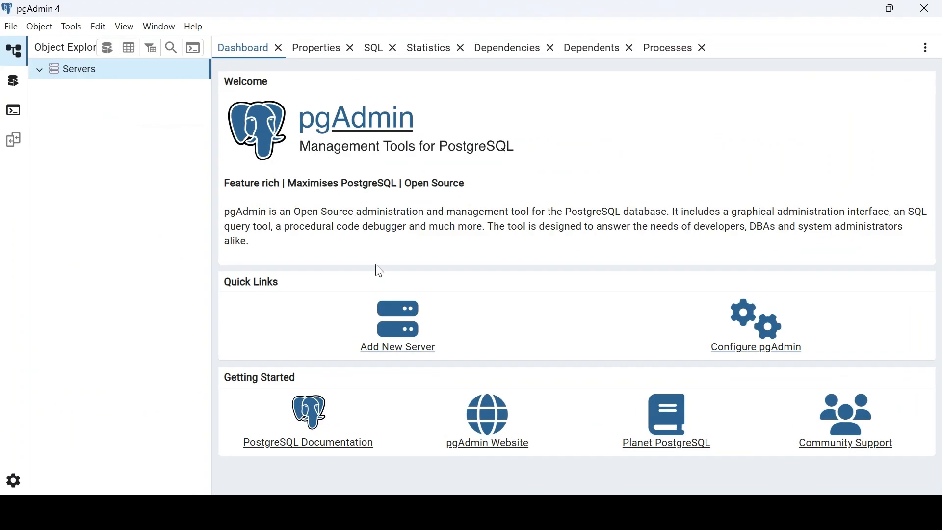
- Register a new server named db-demo and reach its empty Connection settings
{"action": "right_click", "coordinate": [51, 79]}
{"action": "mouse_move", "coordinate": [84, 92]}
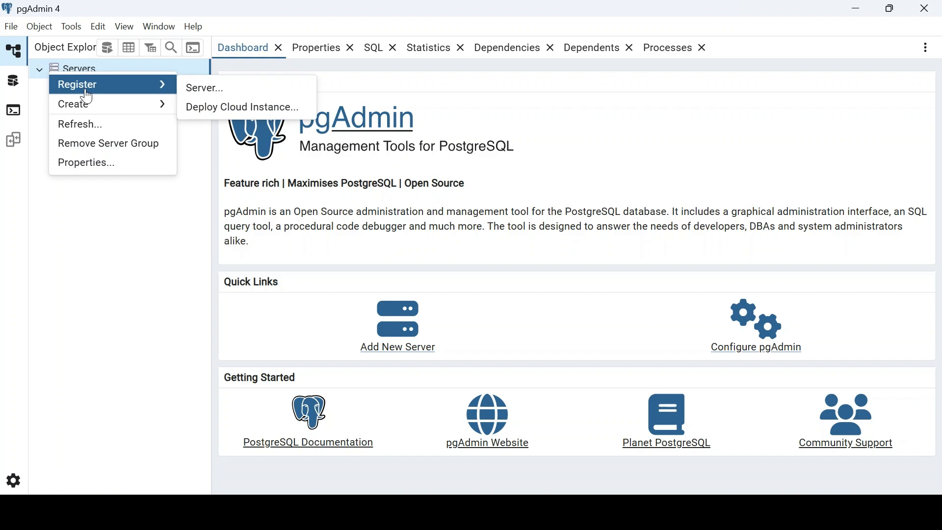
{"action": "left_click", "coordinate": [201, 91]}
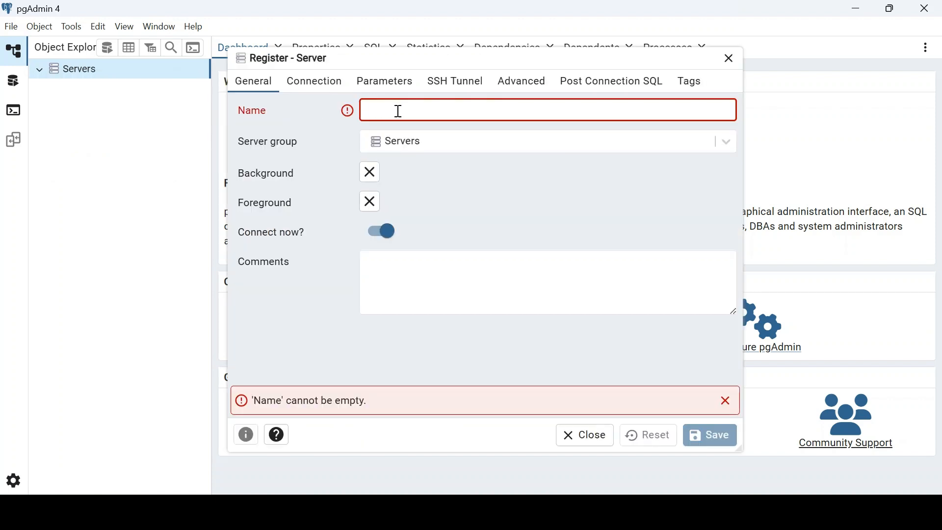
{"action": "type", "text": "db"}
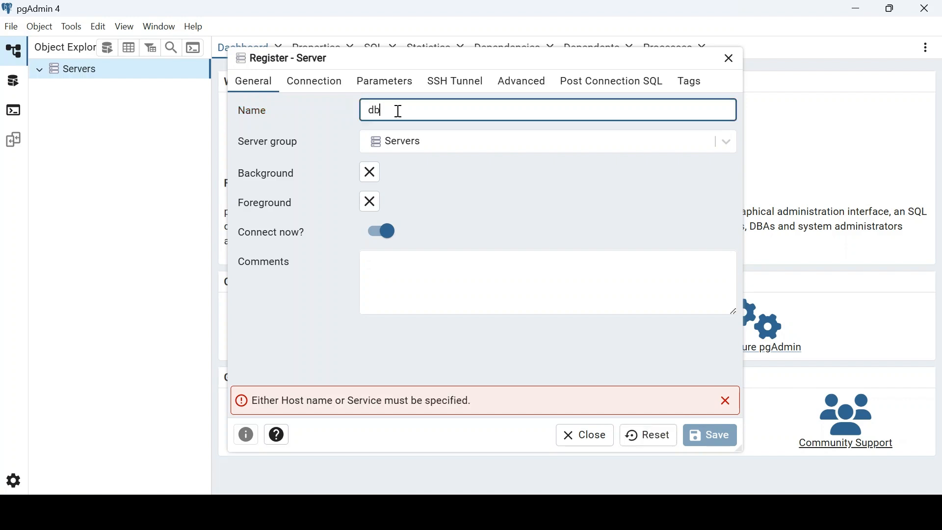
{"action": "type", "text": "-demo"}
{"action": "left_click", "coordinate": [311, 84]}
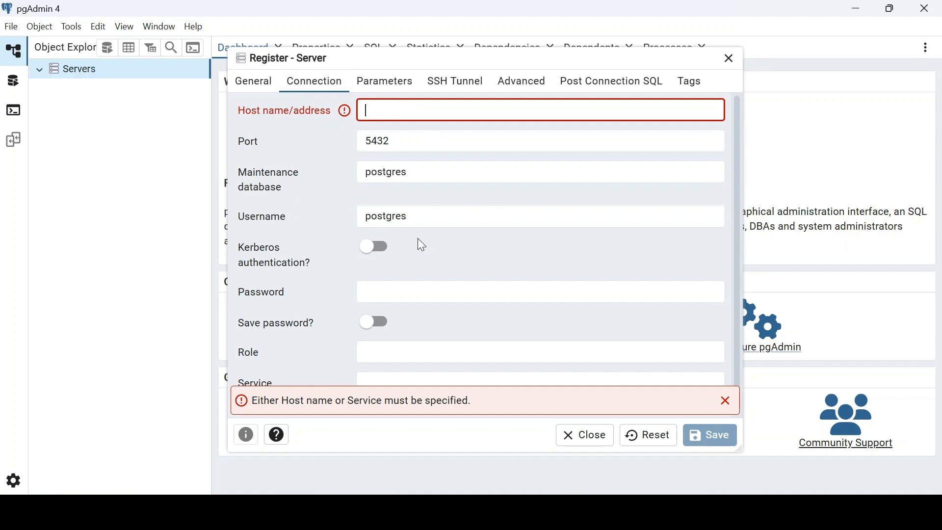
{"action": "key", "text": "alt+Tab"}
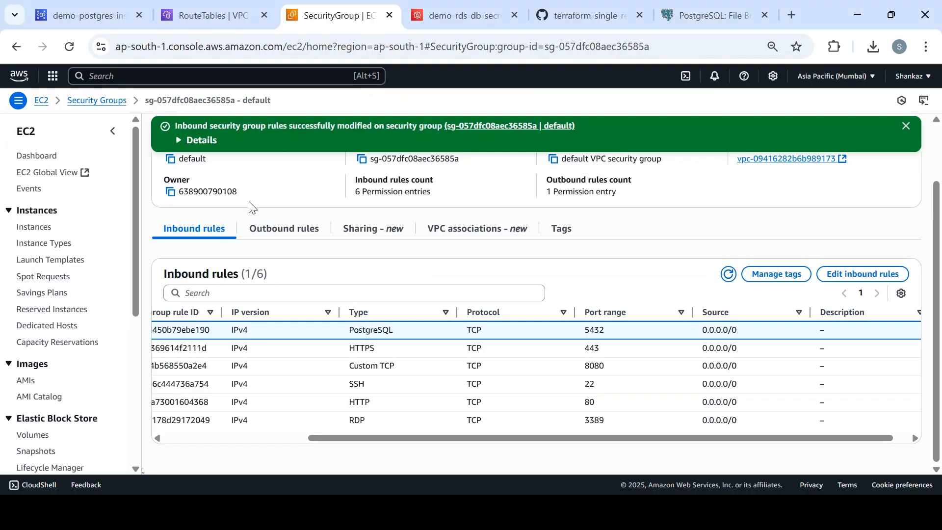
- Copy the RDS instance endpoint and paste it as the server's host name
{"action": "left_click", "coordinate": [76, 10]}
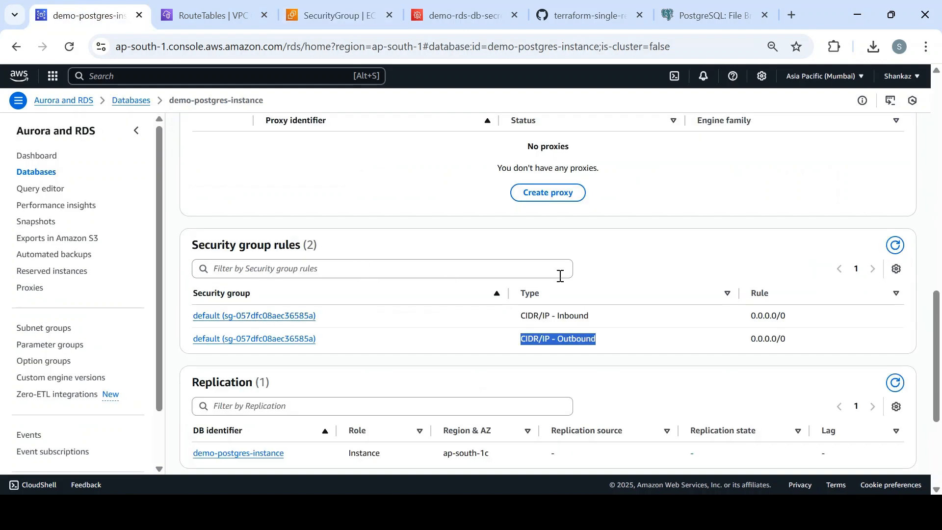
{"action": "left_click_drag", "start_coordinate": [940, 320], "coordinate": [938, 131]}
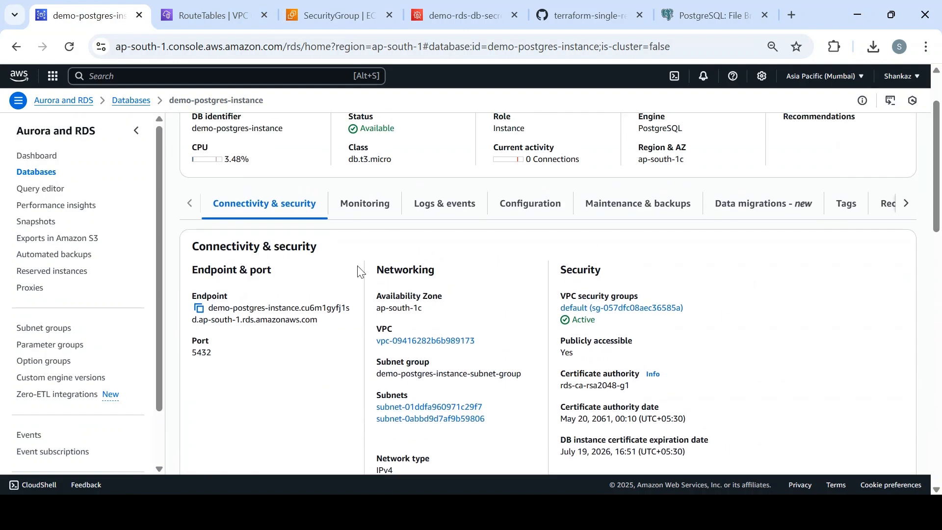
{"action": "left_click", "coordinate": [197, 309]}
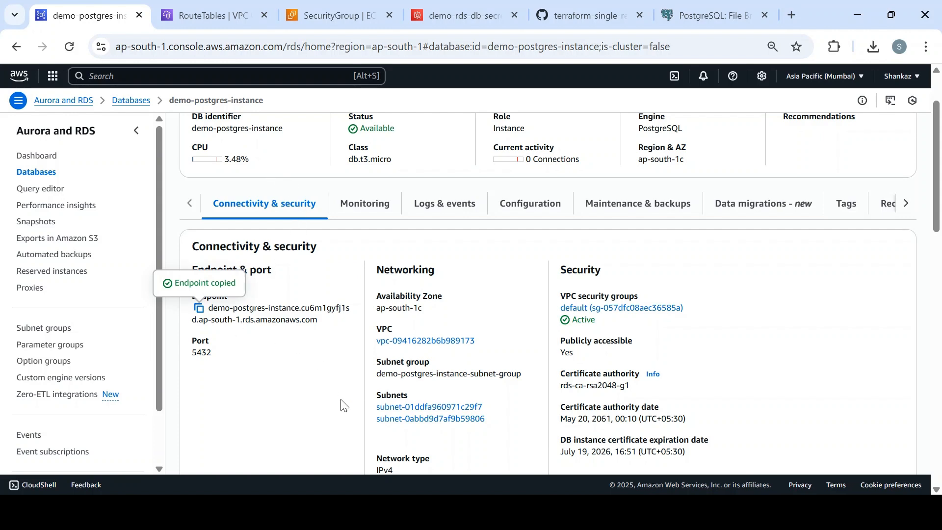
{"action": "left_click", "coordinate": [473, 484]}
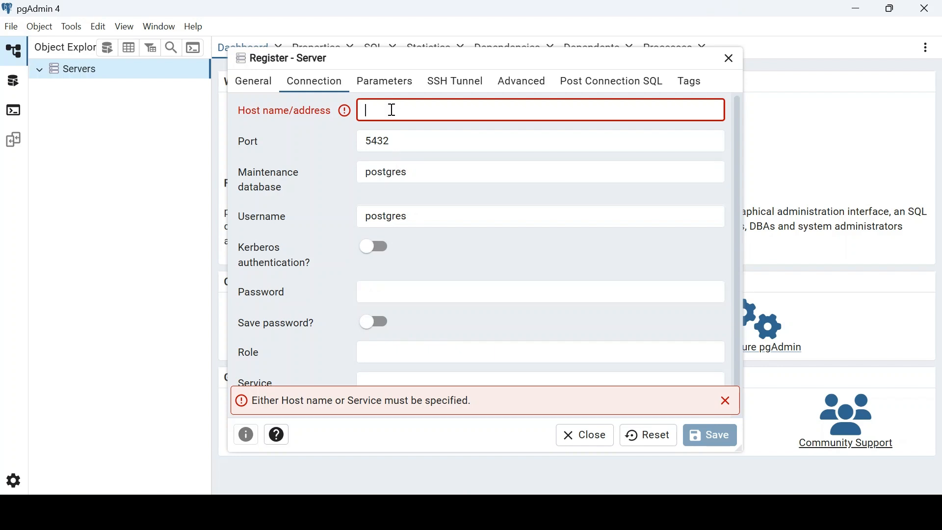
{"action": "key", "text": "ctrl+v"}
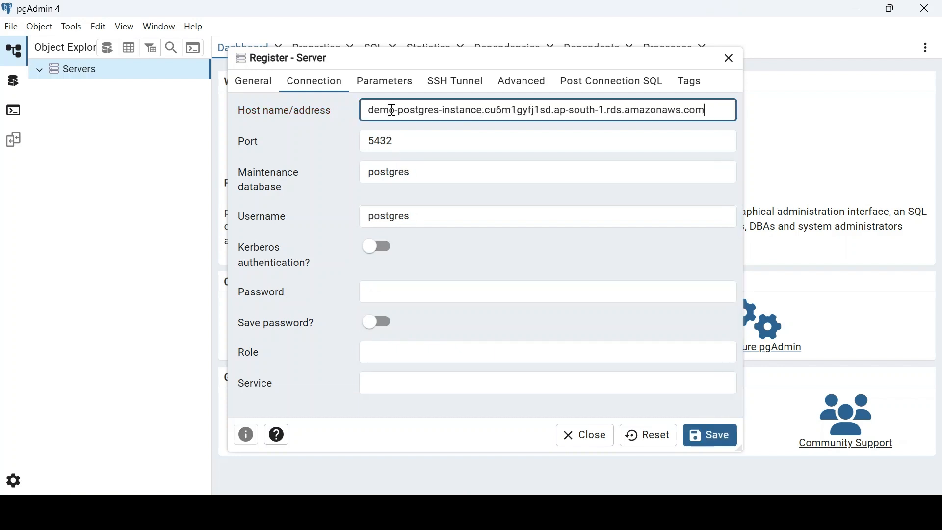
- Select the postgres maintenance database value and look up the DB name appdb in Configuration
{"action": "double_click", "coordinate": [426, 177]}
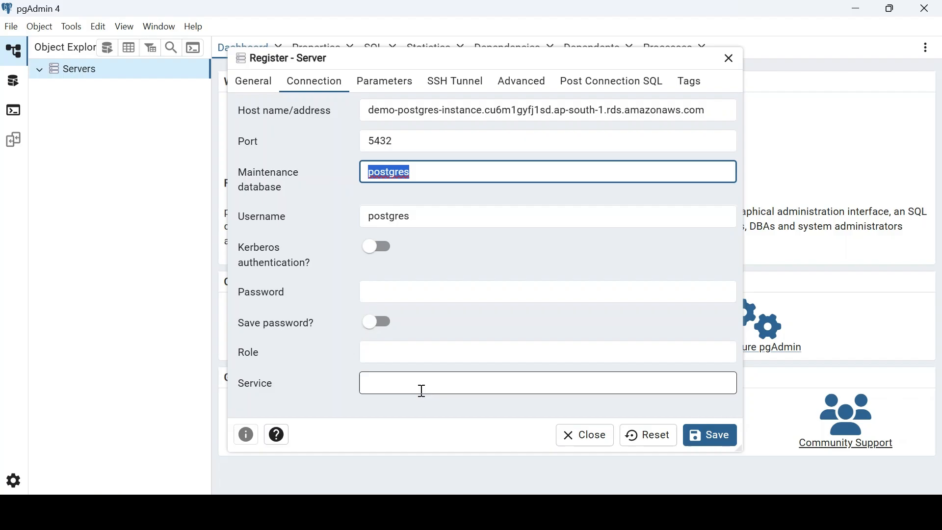
{"action": "left_click", "coordinate": [443, 511]}
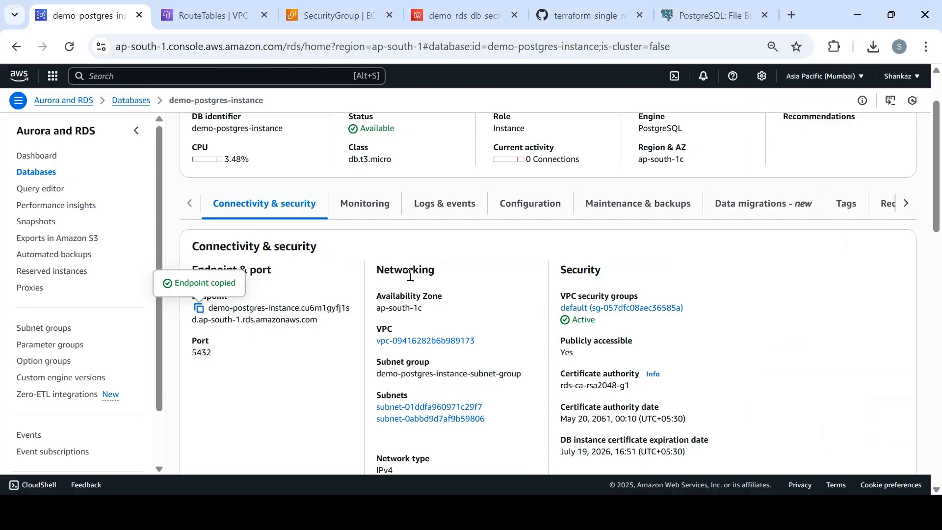
{"action": "left_click", "coordinate": [520, 210]}
{"action": "left_click_drag", "start_coordinate": [216, 406], "coordinate": [192, 407]}
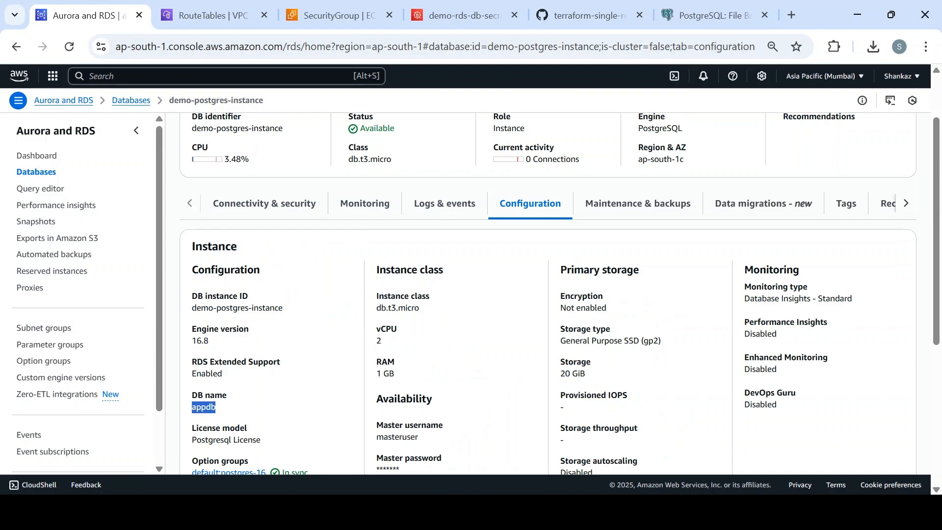
{"action": "key", "text": "alt+Tab"}
- Enter appdb as maintenance database, masteruser as username, and the master password
{"action": "type", "text": "appd"}
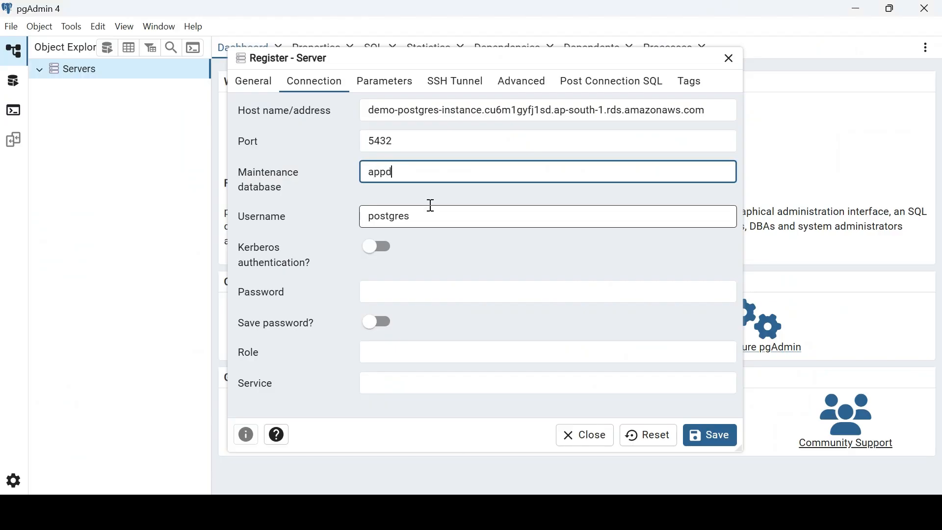
{"action": "key", "text": "Tab"}
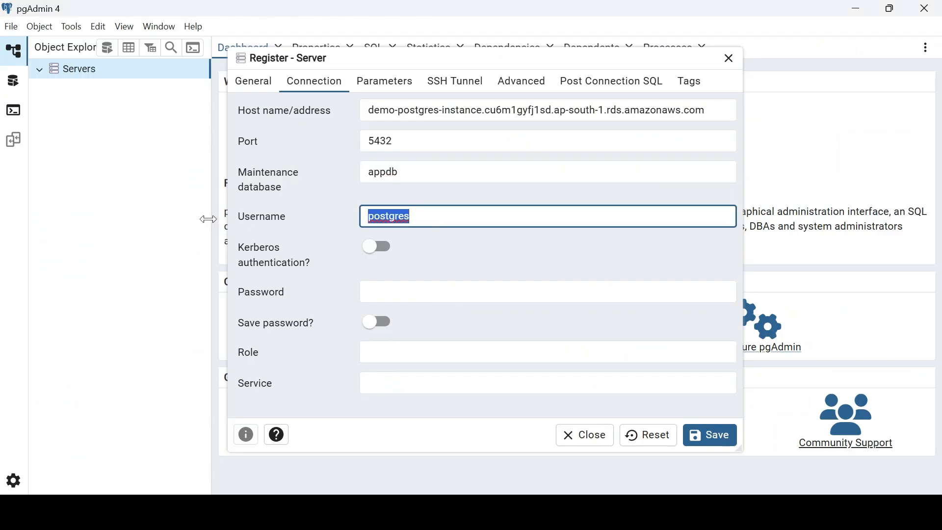
{"action": "type", "text": "masteruser"}
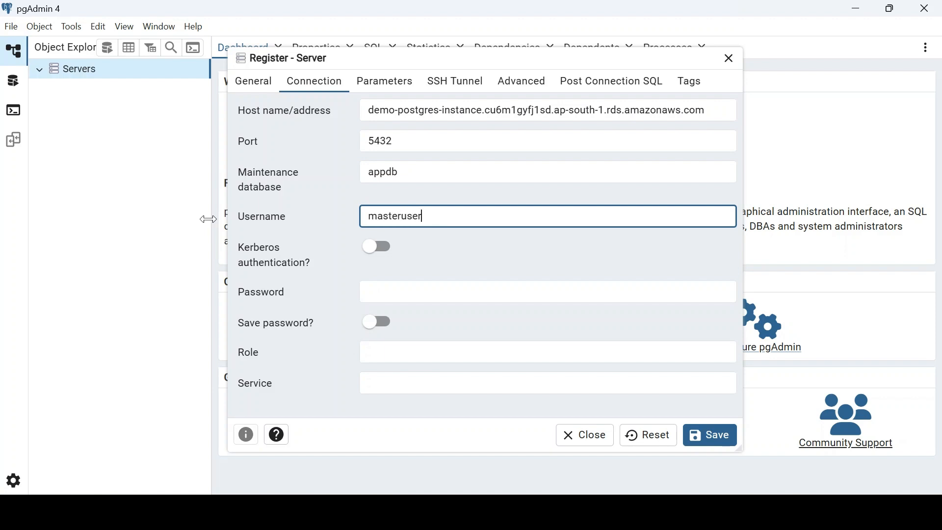
{"action": "left_click", "coordinate": [407, 300]}
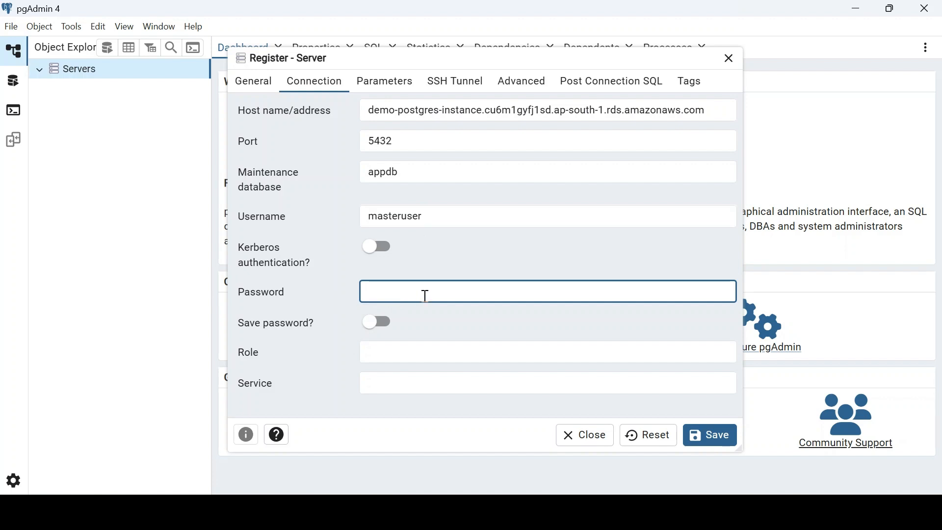
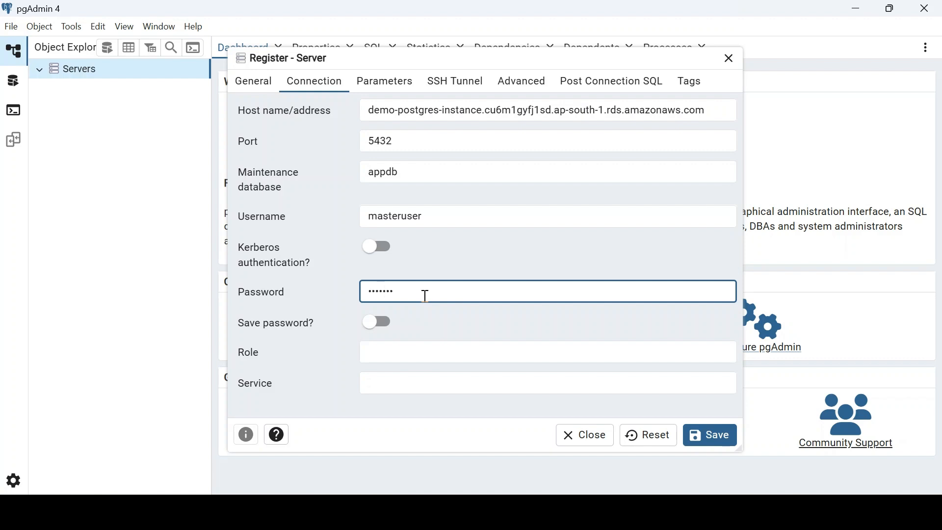
- Delete the SSL mode and Connection timeout parameters from the server registration
{"action": "left_click", "coordinate": [401, 82]}
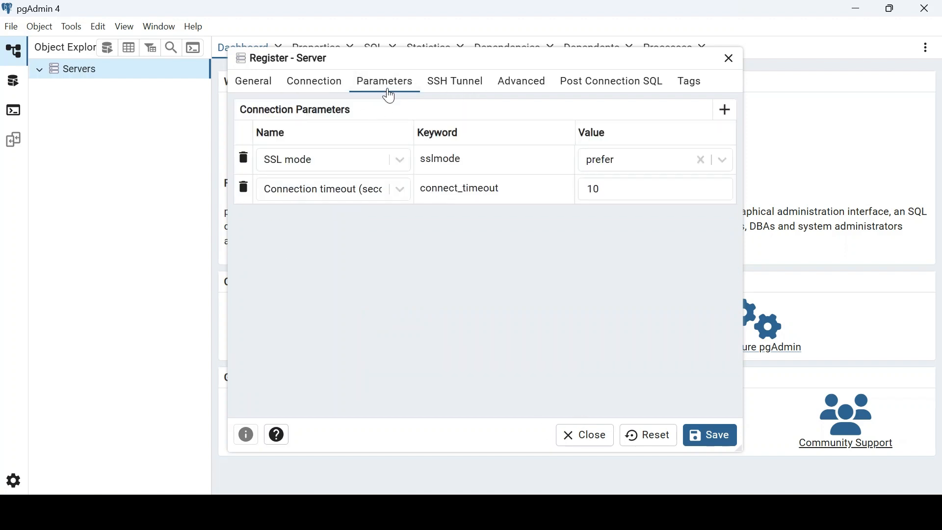
{"action": "left_click", "coordinate": [245, 163]}
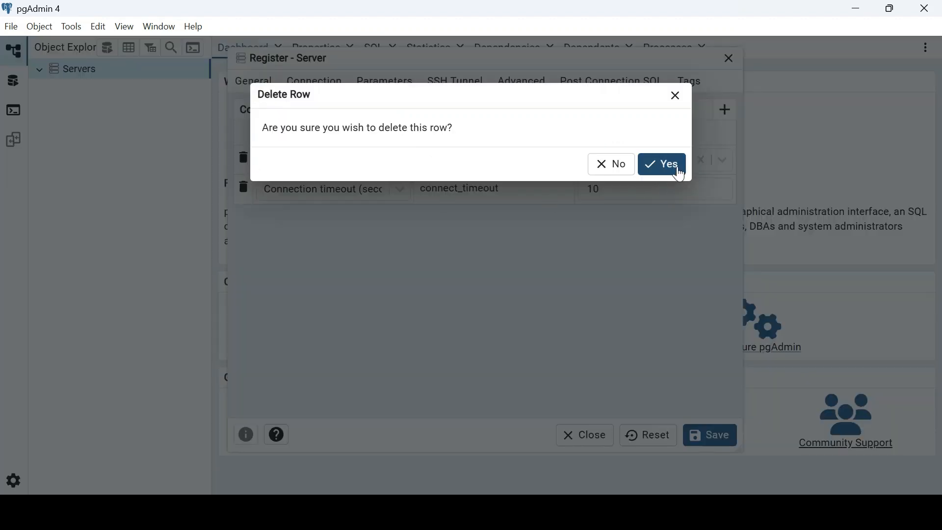
{"action": "left_click", "coordinate": [676, 172]}
{"action": "left_click", "coordinate": [243, 158]}
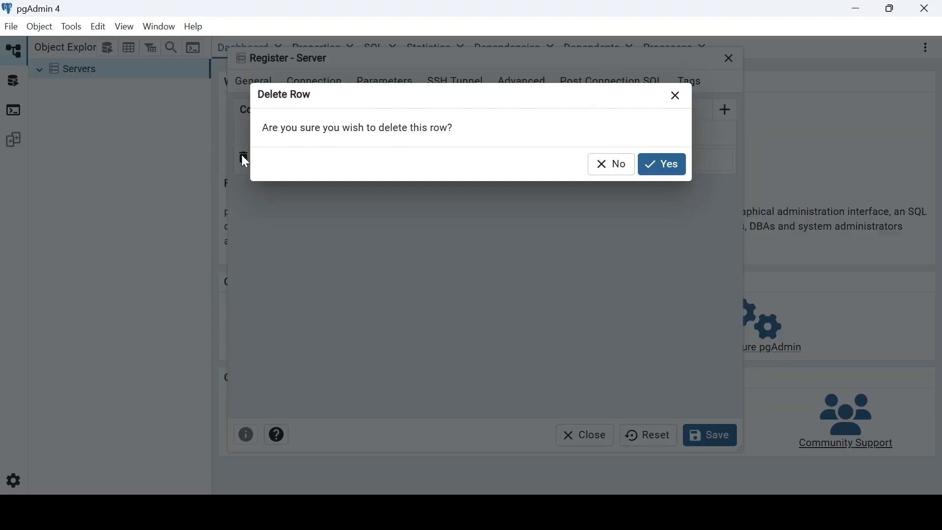
{"action": "left_click", "coordinate": [675, 173]}
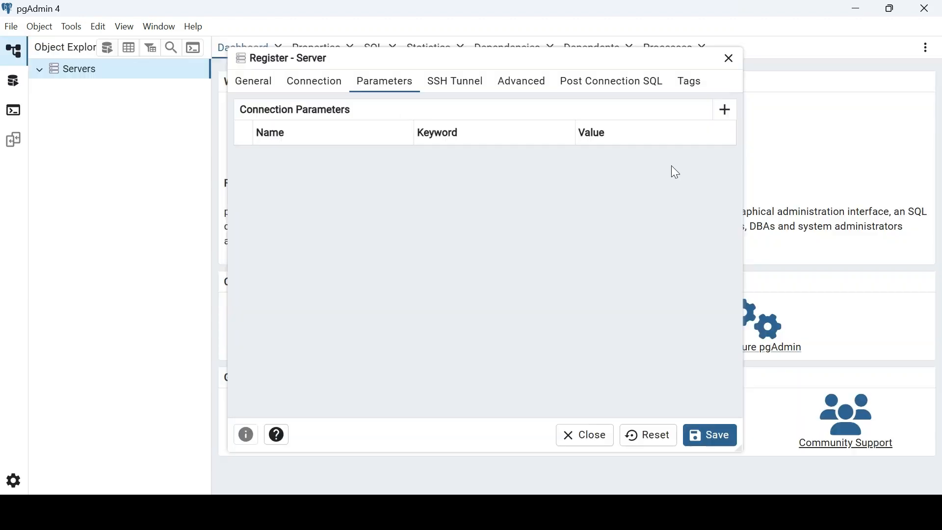
- Save the db-demo server registration
{"action": "left_click", "coordinate": [263, 90]}
{"action": "left_click", "coordinate": [311, 90]}
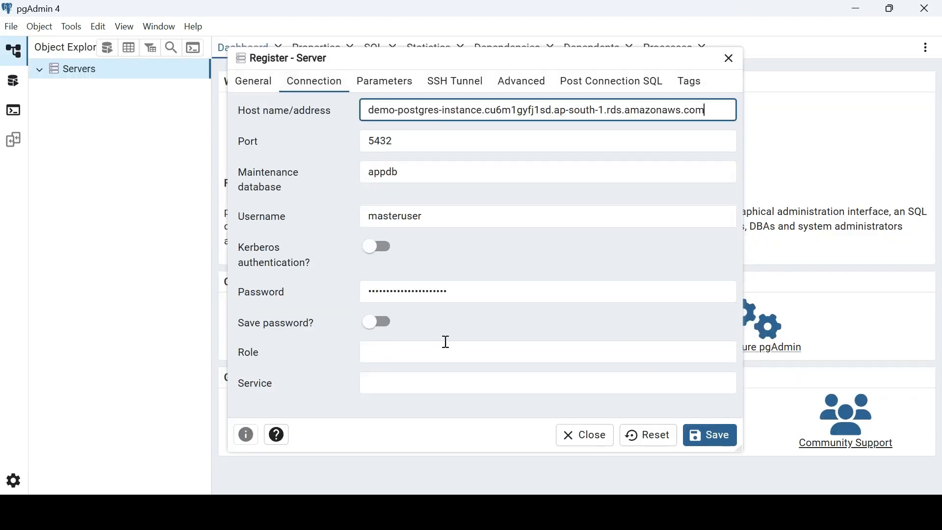
{"action": "left_click", "coordinate": [717, 438]}
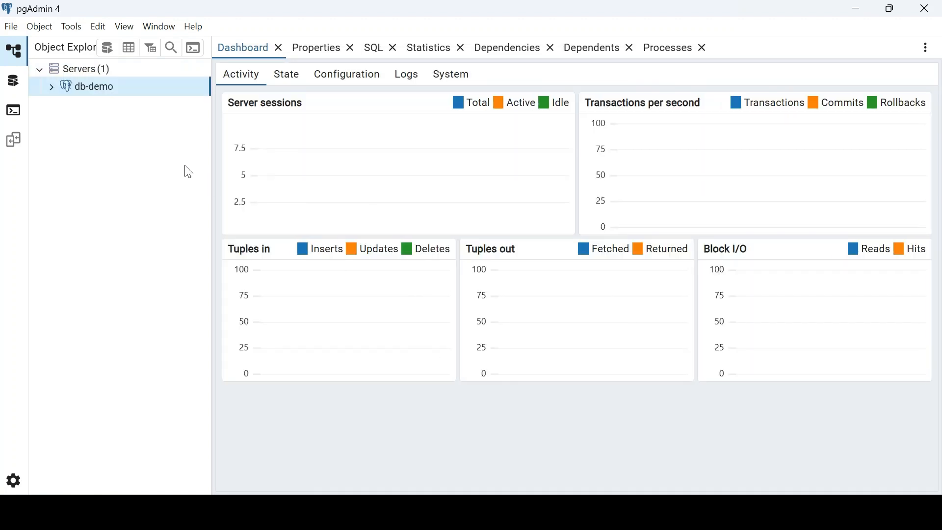
- Expand db-demo's Databases and open a Query Tool on appdb
{"action": "left_click", "coordinate": [52, 89]}
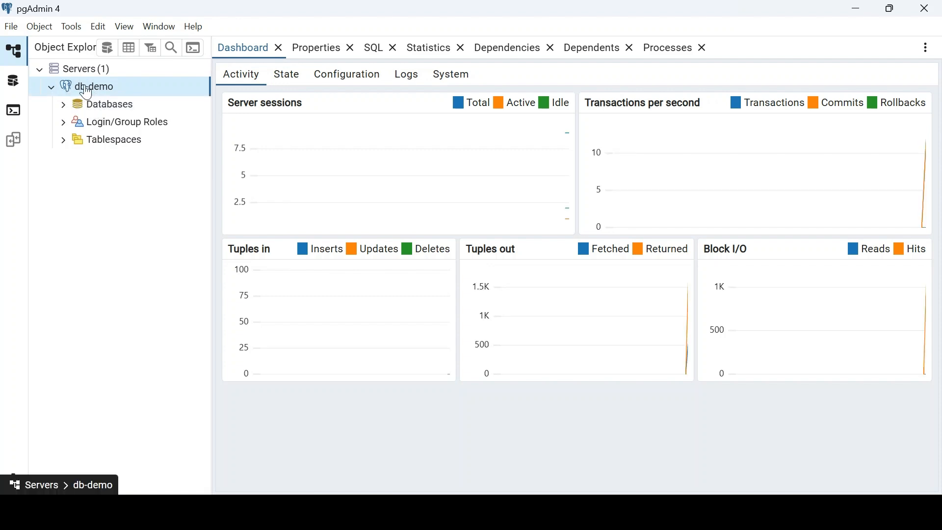
{"action": "left_click", "coordinate": [64, 107]}
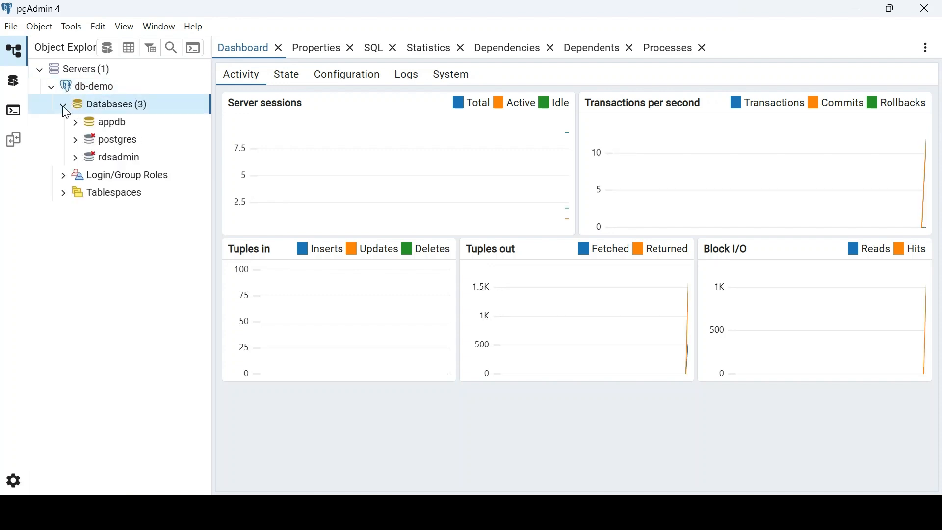
{"action": "right_click", "coordinate": [116, 132]}
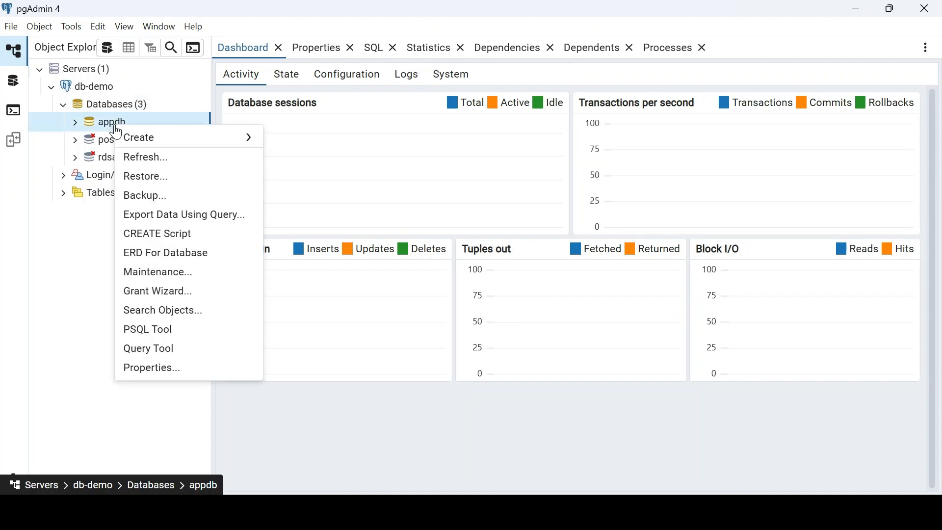
{"action": "left_click", "coordinate": [187, 358]}
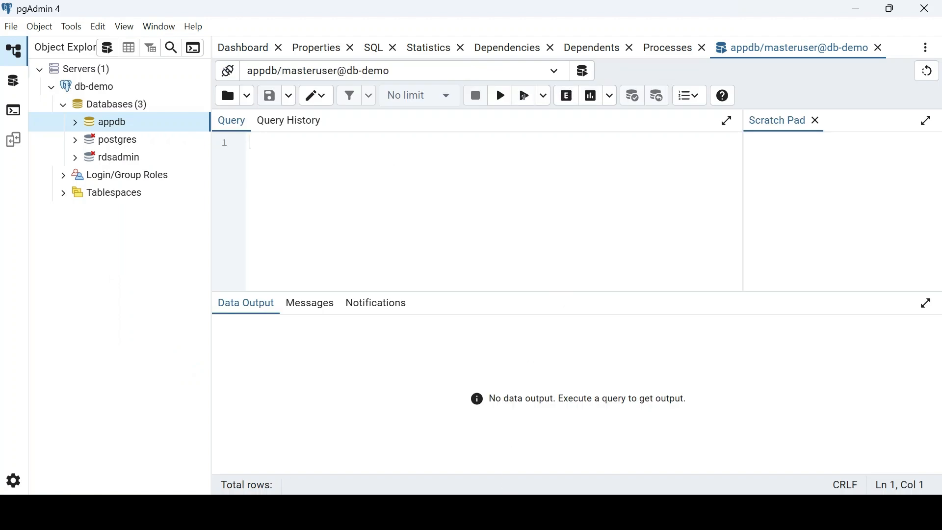
{"action": "key", "text": "alt+Tab"}
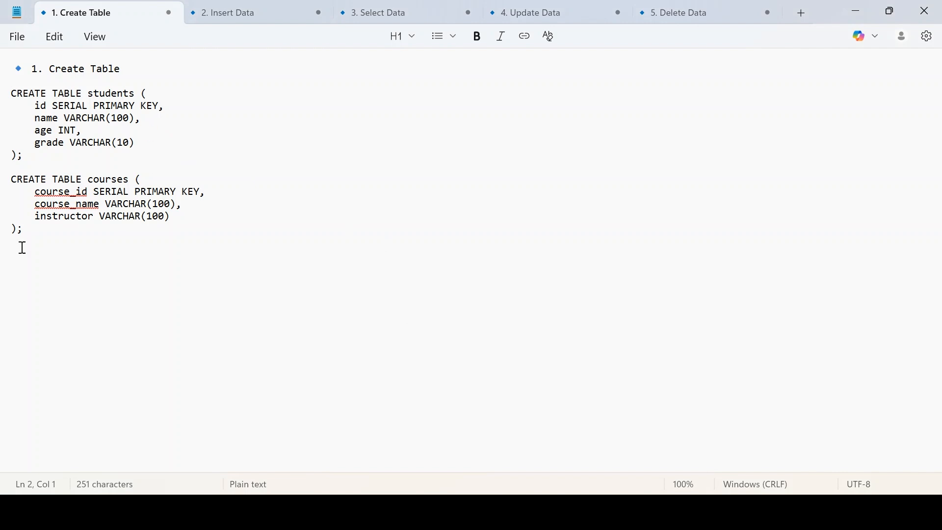
- Copy the students and courses CREATE TABLE statements from Notepad into the appdb query editor
{"action": "left_click_drag", "start_coordinate": [27, 235], "coordinate": [8, 97]}
{"action": "key", "text": "ctrl+c"}
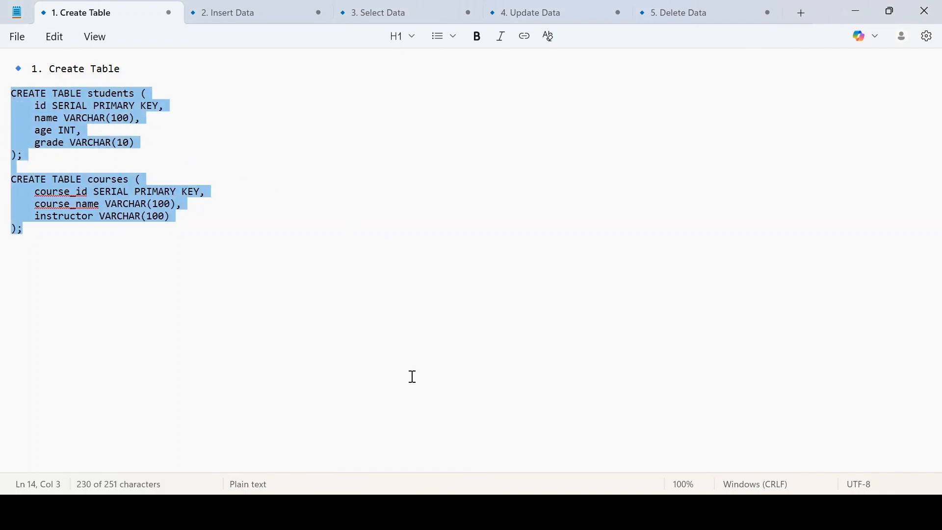
{"action": "mouse_move", "coordinate": [444, 512]}
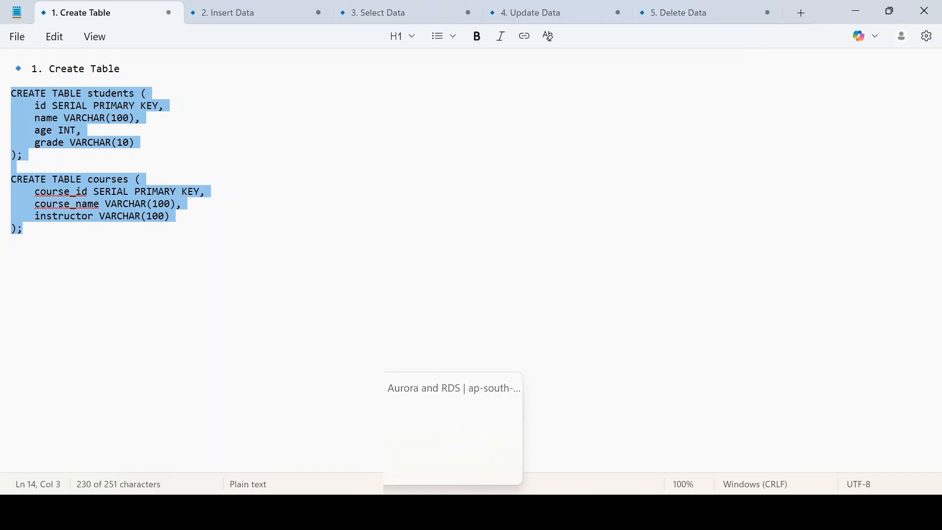
{"action": "left_click", "coordinate": [478, 512]}
{"action": "key", "text": "ctrl+v"}
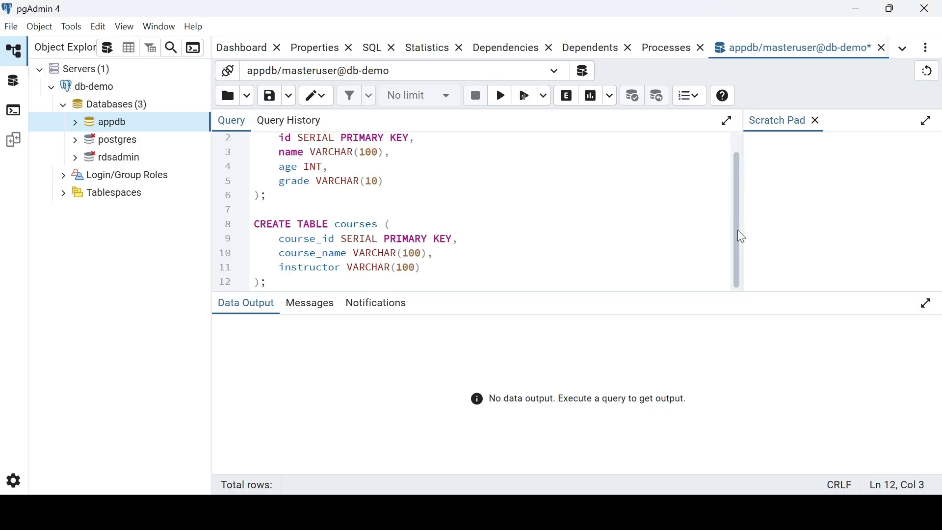
{"action": "left_click_drag", "start_coordinate": [738, 236], "coordinate": [729, 174]}
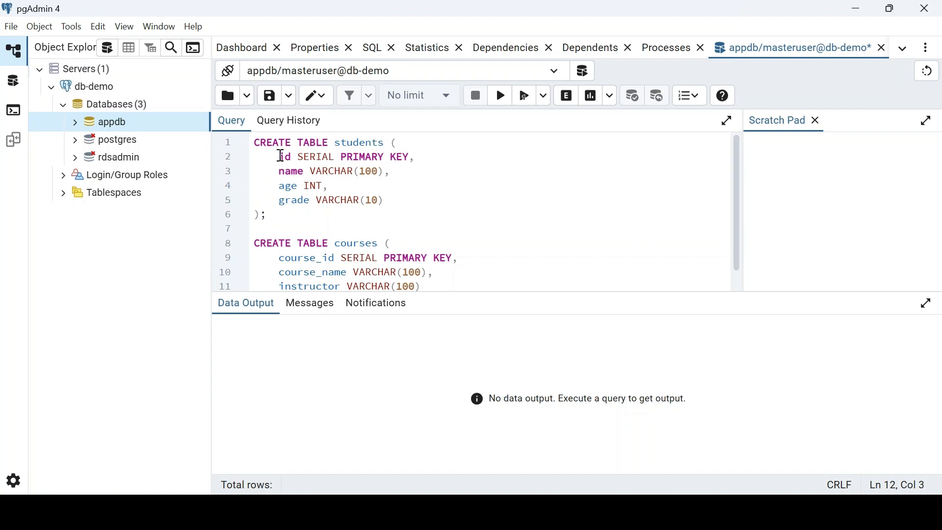
{"action": "left_click_drag", "start_coordinate": [281, 156], "coordinate": [335, 157]}
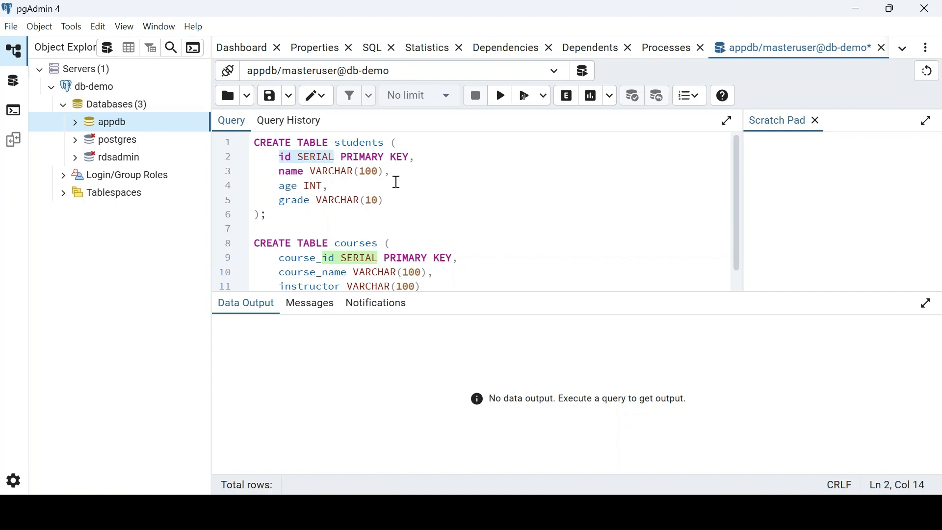
{"action": "key", "text": "ctrl+a"}
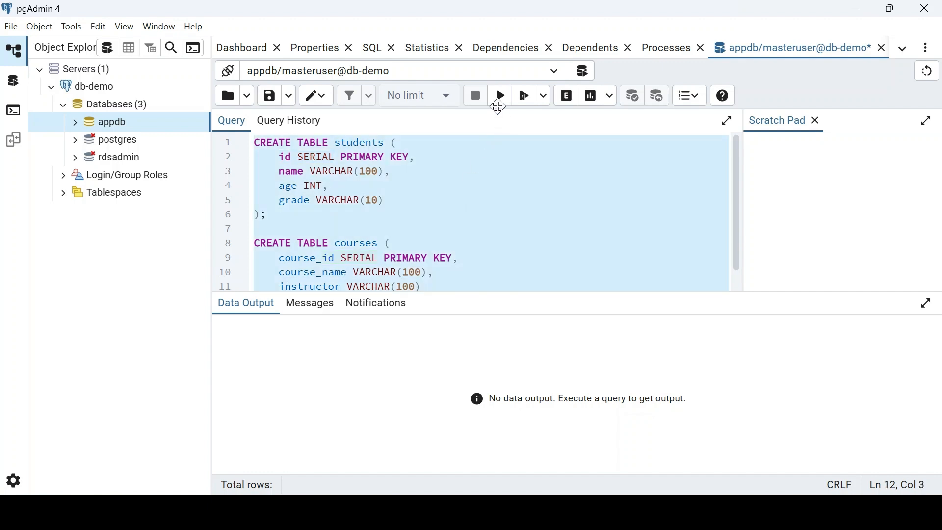
- Run the CREATE TABLE script and confirm it succeeded in 149 msec with no rows returned
{"action": "left_click", "coordinate": [501, 96]}
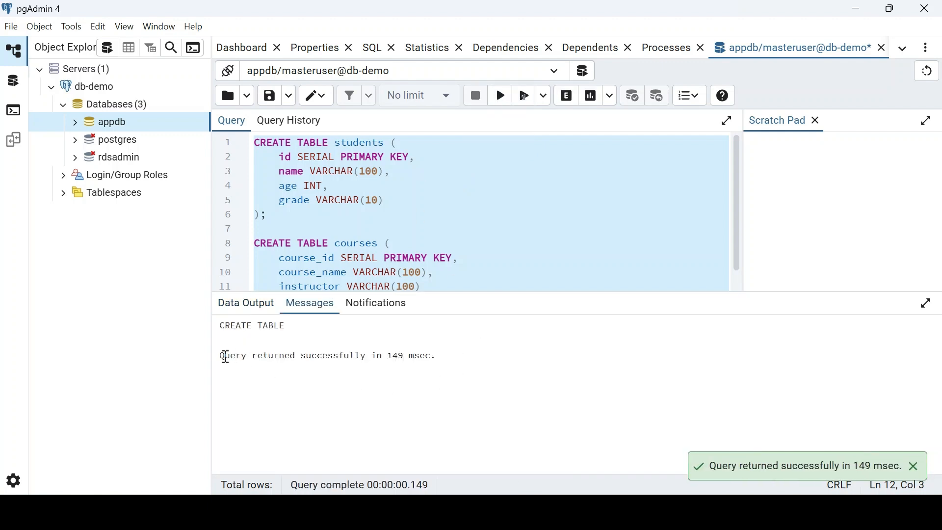
{"action": "left_click_drag", "start_coordinate": [225, 357], "coordinate": [435, 357]}
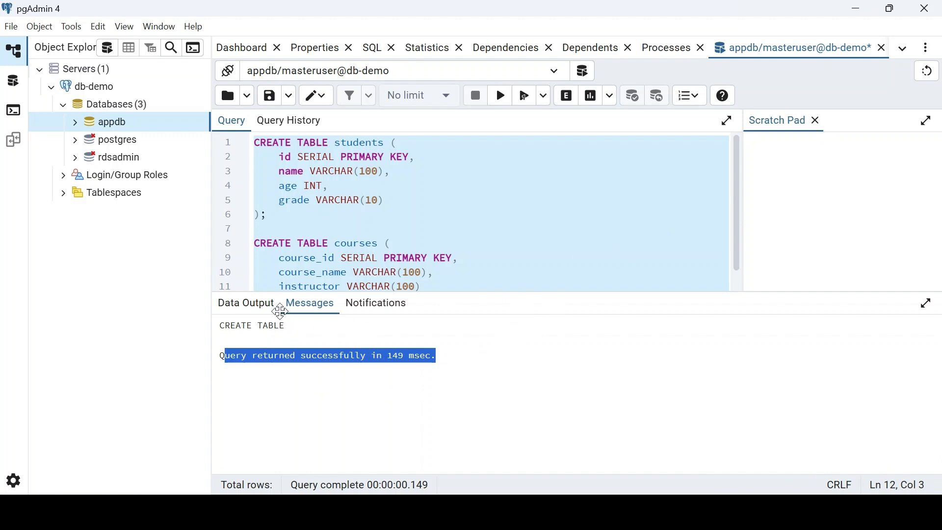
{"action": "left_click", "coordinate": [262, 303]}
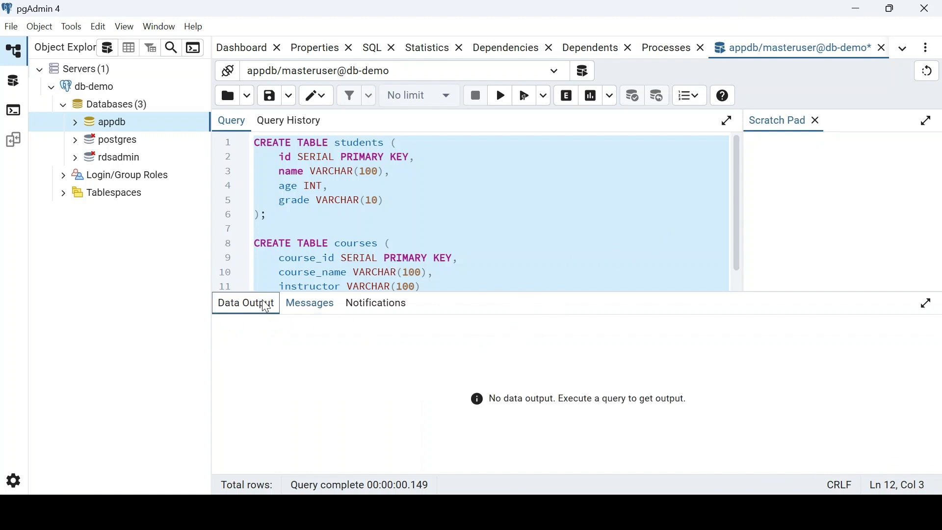
{"action": "left_click", "coordinate": [305, 305]}
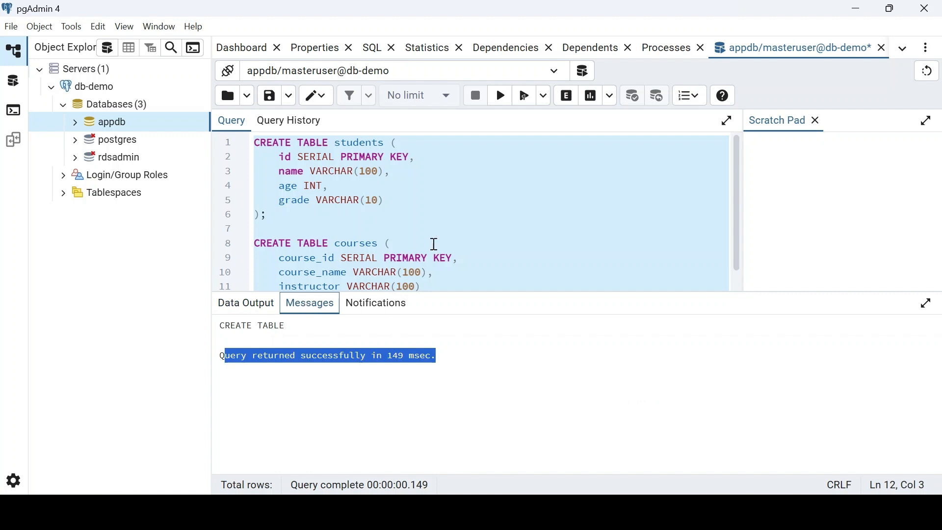
- Review the executed CREATE TABLE script in Query History, then return to the query editor
{"action": "left_click", "coordinate": [291, 121]}
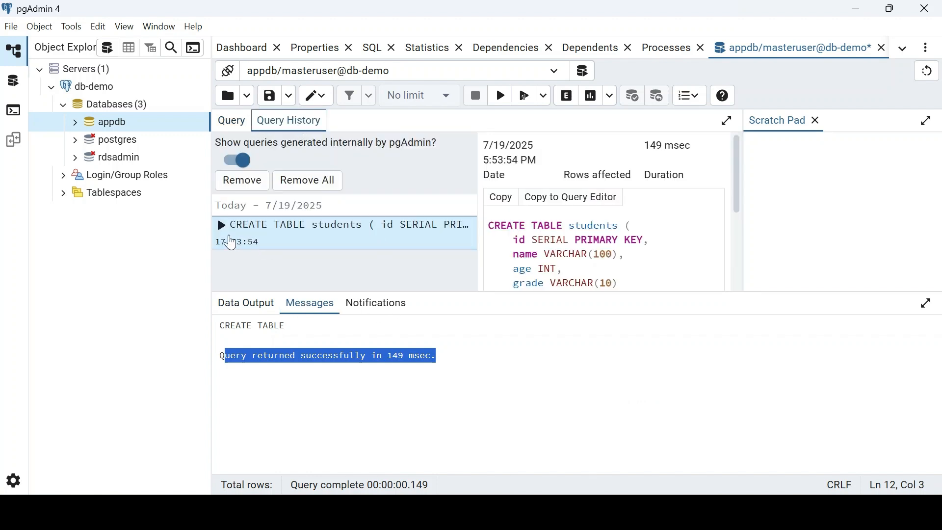
{"action": "left_click", "coordinate": [222, 226]}
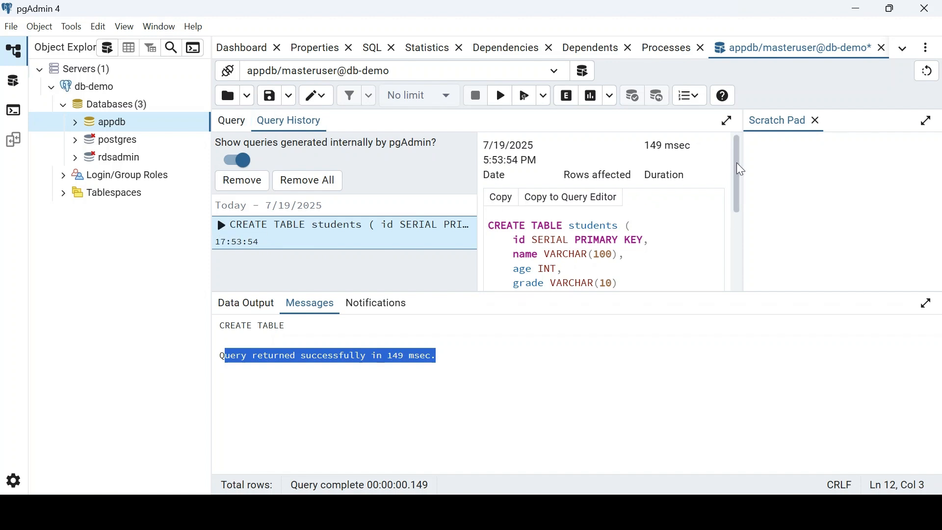
{"action": "left_click_drag", "start_coordinate": [741, 170], "coordinate": [719, 143]}
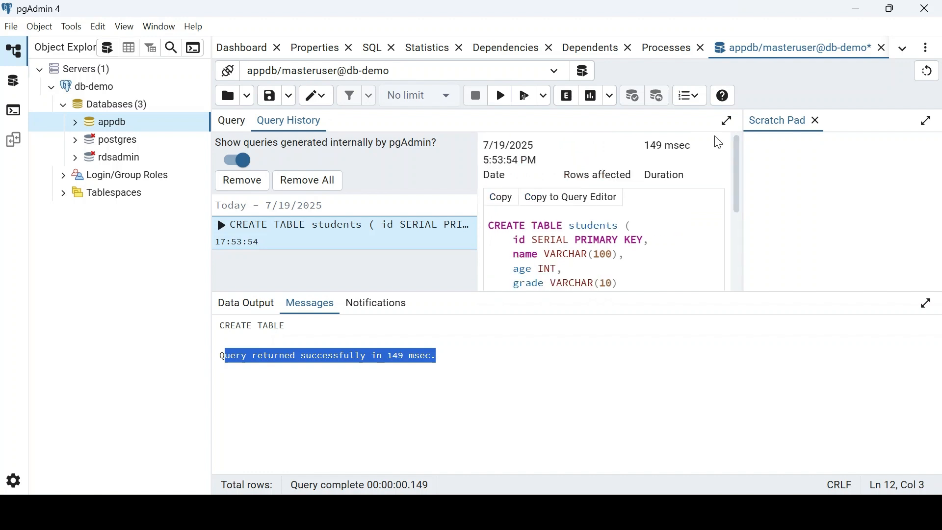
{"action": "left_click", "coordinate": [234, 121]}
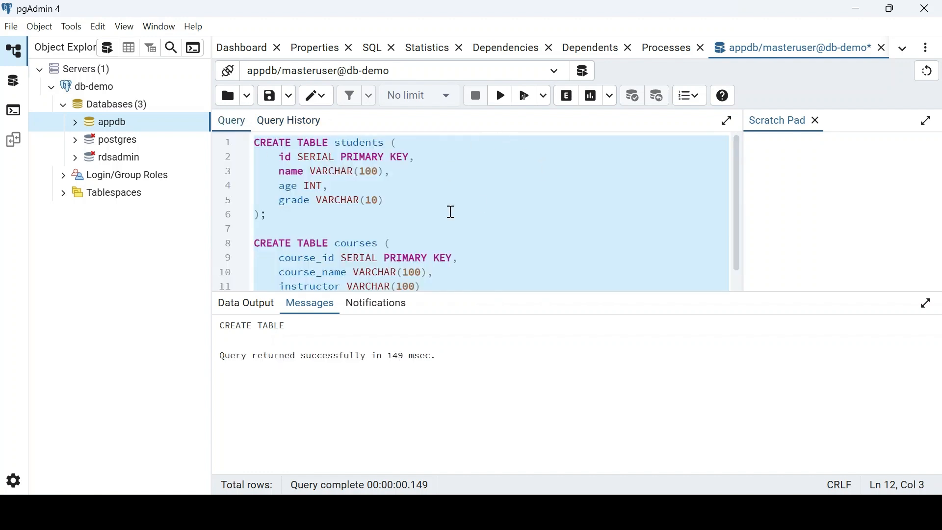
{"action": "left_click", "coordinate": [505, 511]}
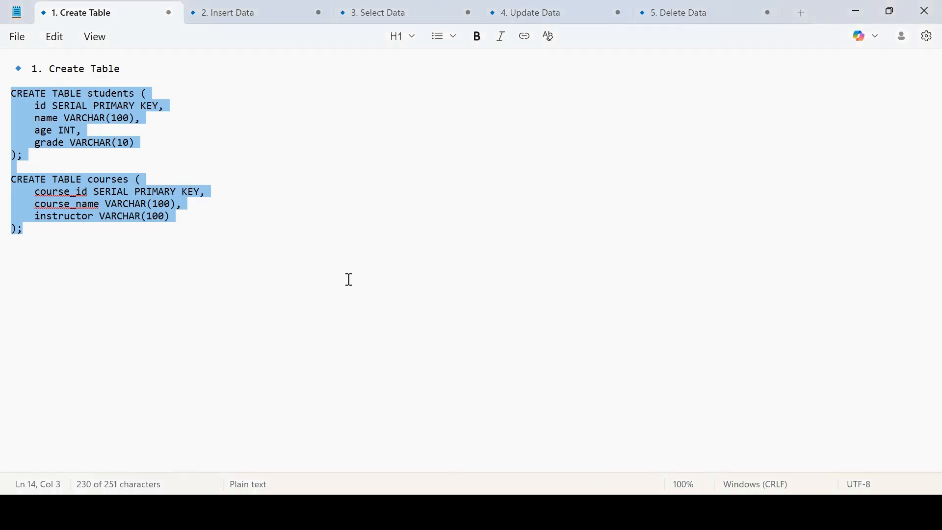
- Copy both INSERT statements from the '2. Insert Data' notes and go back to pgAdmin
{"action": "left_click", "coordinate": [232, 15]}
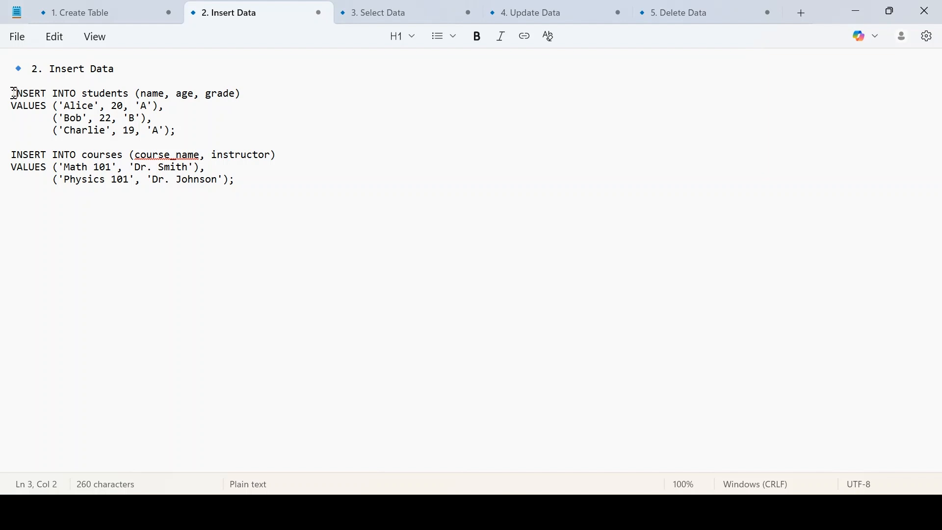
{"action": "left_click_drag", "start_coordinate": [14, 93], "coordinate": [249, 176]}
{"action": "key", "text": "ctrl+c"}
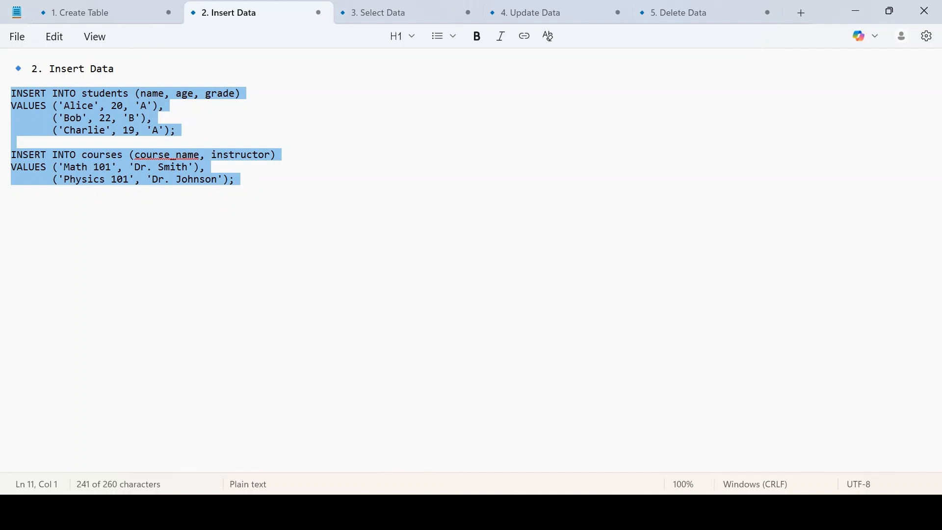
{"action": "key", "text": "alt+Tab"}
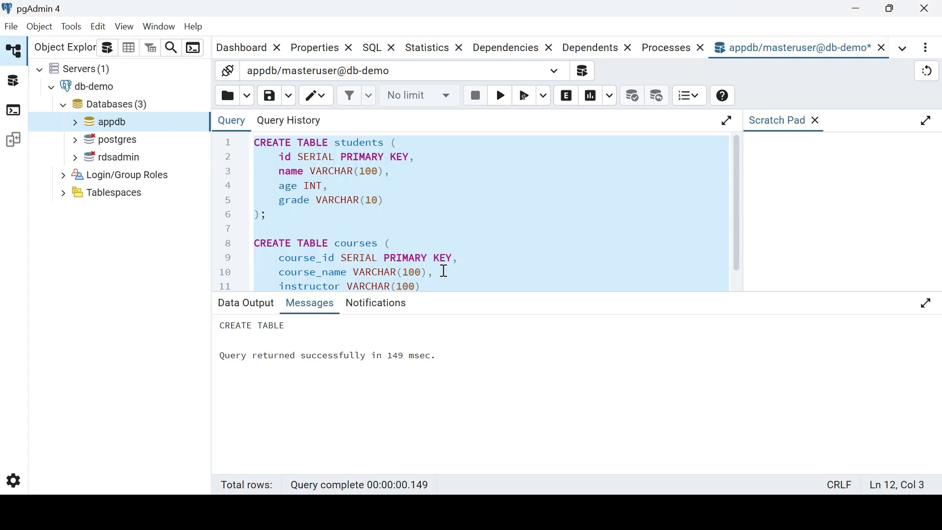
- Replace the script with the INSERT statements and run them, getting INSERT 0 2 in 78 msec
{"action": "key", "text": "ctrl+v"}
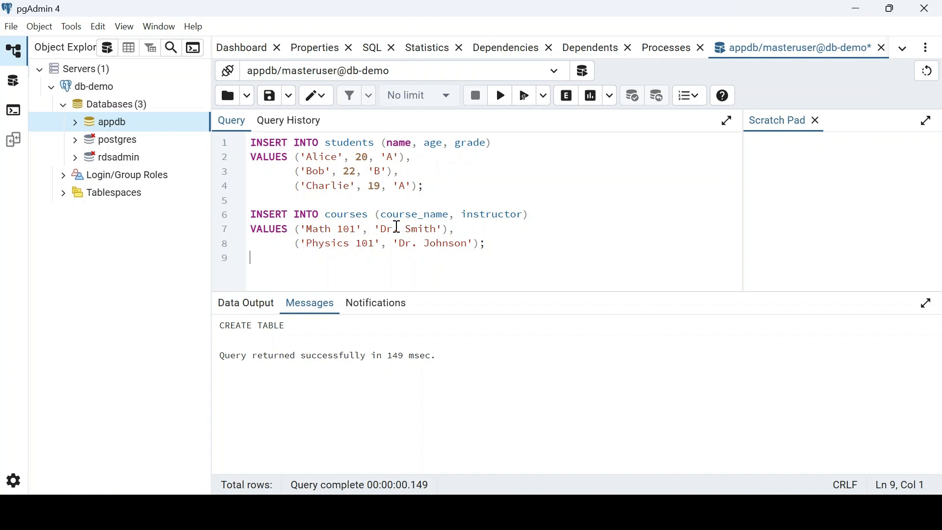
{"action": "key", "text": "ctrl+a"}
{"action": "left_click", "coordinate": [501, 96]}
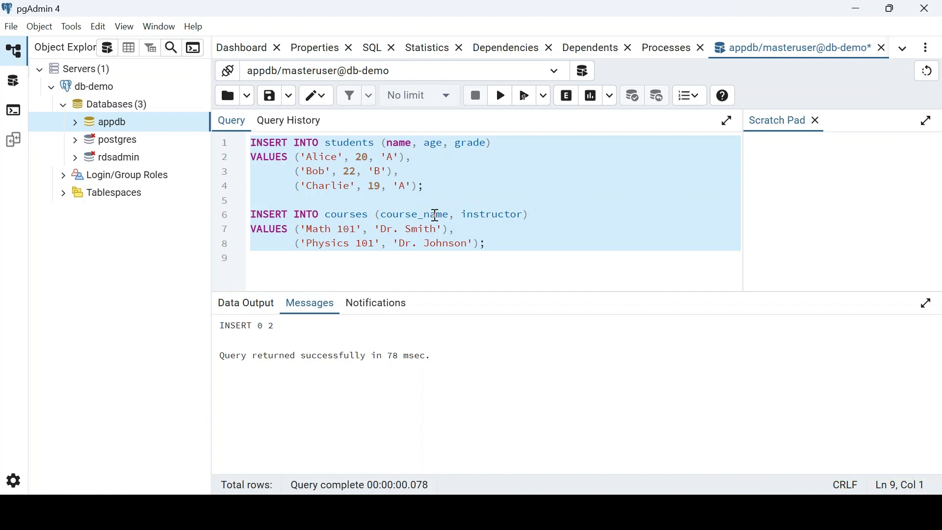
{"action": "mouse_move", "coordinate": [444, 513]}
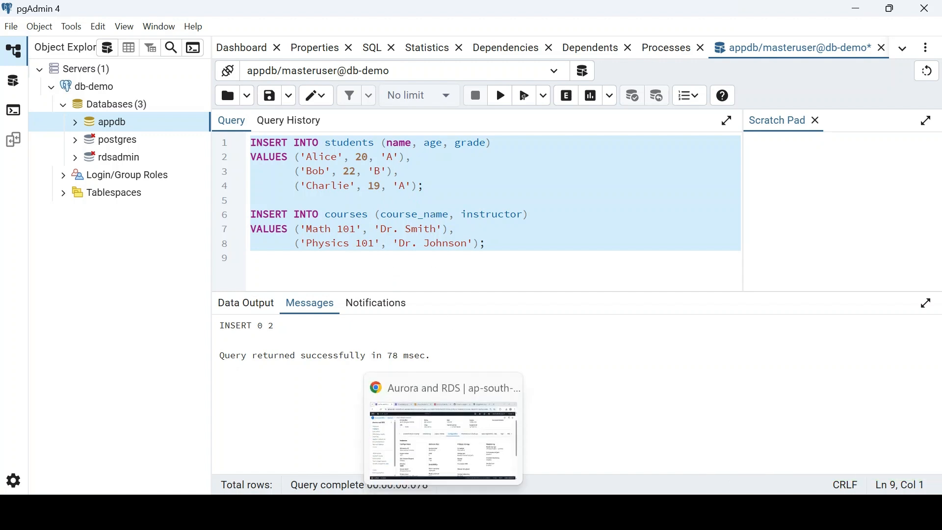
{"action": "left_click", "coordinate": [507, 512]}
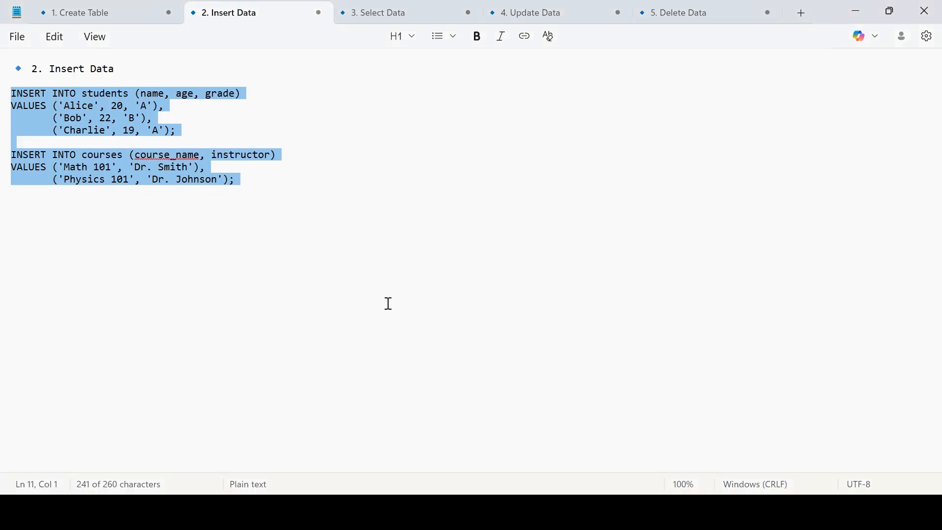
- Copy 'SELECT * FROM students;' from the '3. Select Data' notes
{"action": "left_click", "coordinate": [401, 22]}
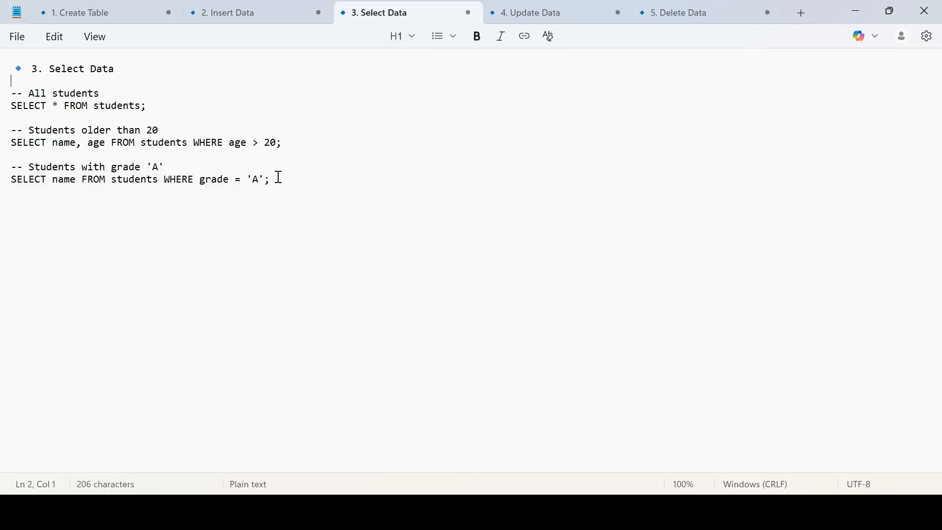
{"action": "left_click_drag", "start_coordinate": [279, 185], "coordinate": [33, 112]}
{"action": "left_click", "coordinate": [36, 115]}
{"action": "left_click_drag", "start_coordinate": [16, 142], "coordinate": [284, 143]}
{"action": "left_click_drag", "start_coordinate": [13, 179], "coordinate": [274, 180]}
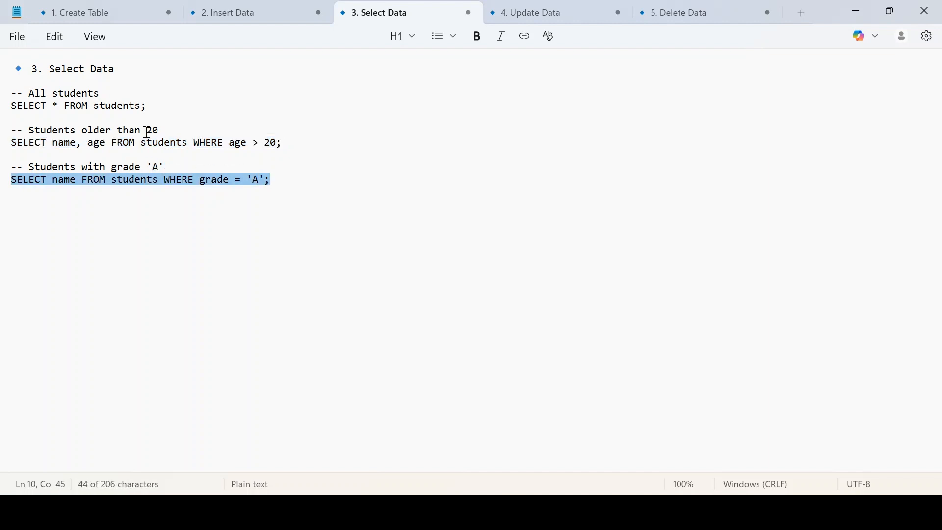
{"action": "left_click_drag", "start_coordinate": [146, 107], "coordinate": [5, 117]}
{"action": "key", "text": "ctrl+c"}
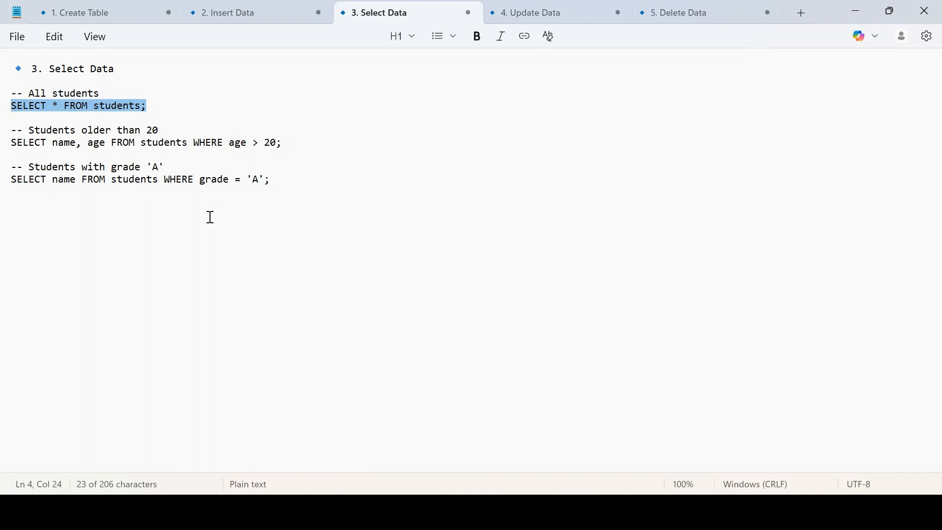
{"action": "key", "text": "alt+Tab"}
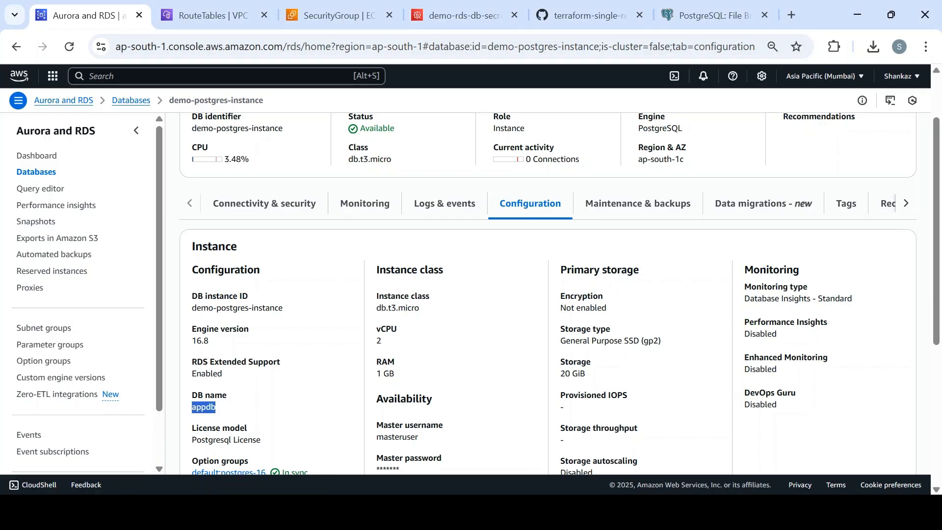
- Run 'SELECT * FROM students;', returning Alice, Bob and Charlie as 3 rows in 590 msec
{"action": "key", "text": "alt+Tab"}
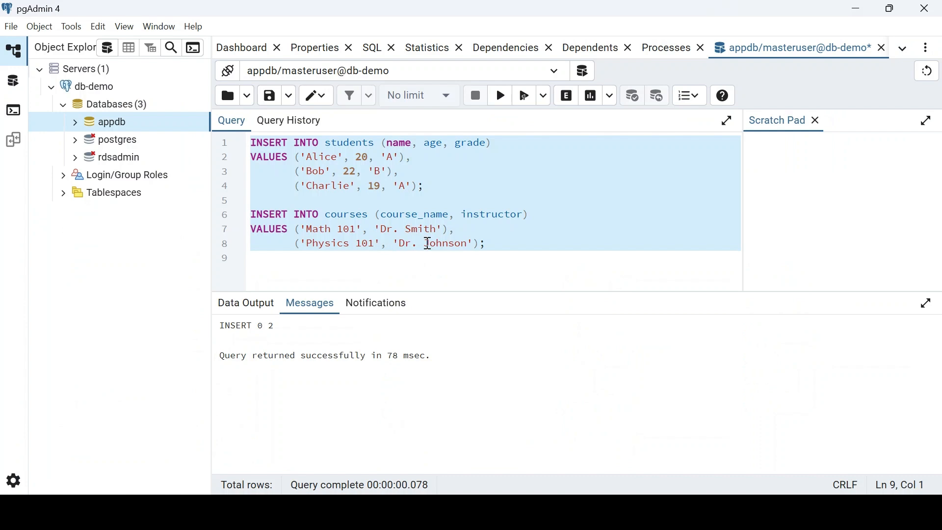
{"action": "key", "text": "ctrl+v"}
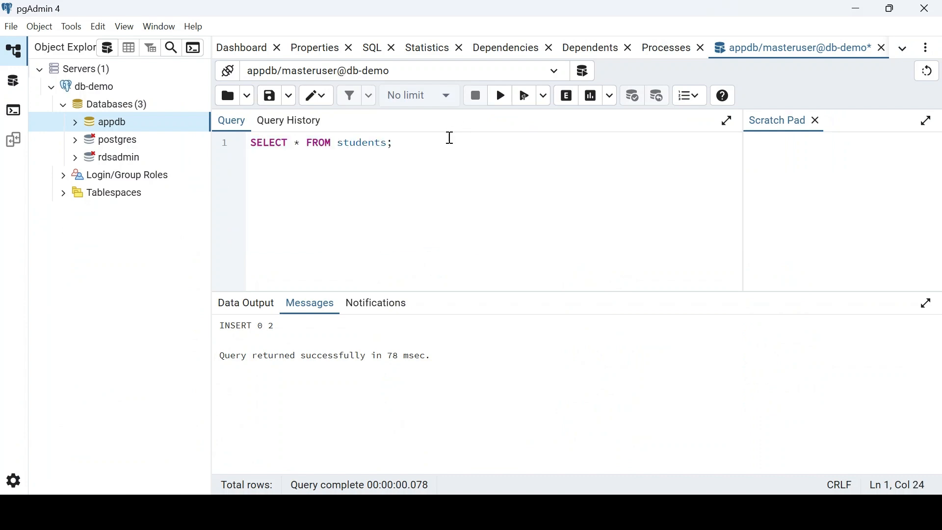
{"action": "key", "text": "ctrl+a"}
{"action": "left_click", "coordinate": [500, 96]}
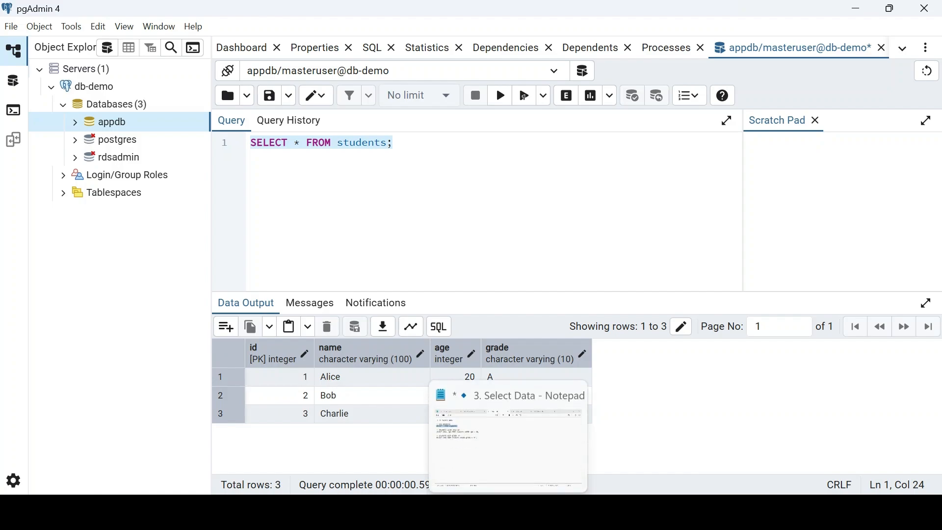
{"action": "left_click", "coordinate": [508, 513]}
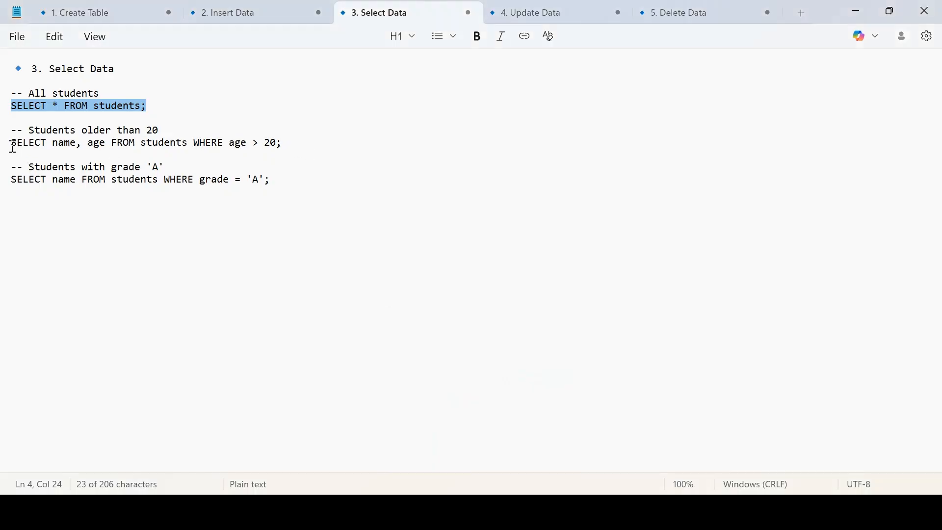
- Run the age > 20 students query, returning only Bob aged 22 in 305 msec
{"action": "left_click_drag", "start_coordinate": [12, 146], "coordinate": [284, 143]}
{"action": "key", "text": "ctrl+c"}
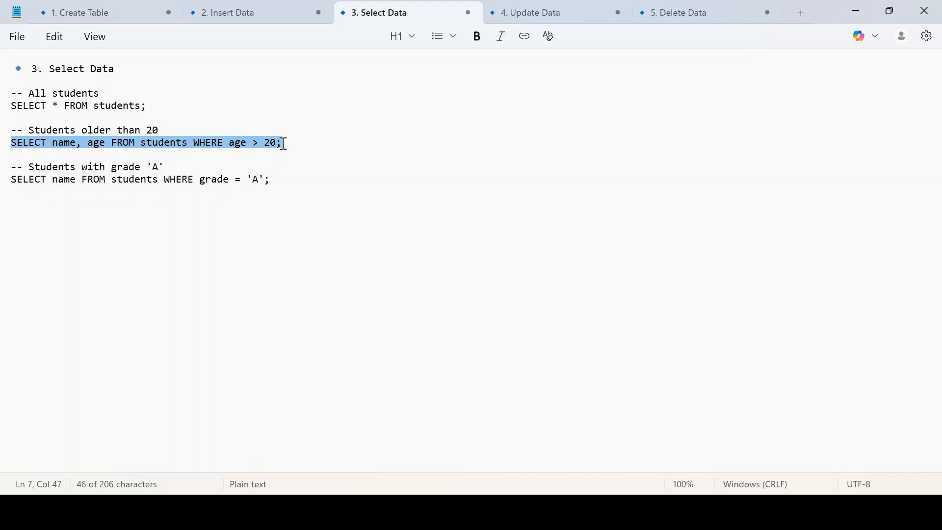
{"action": "key", "text": "alt+Tab"}
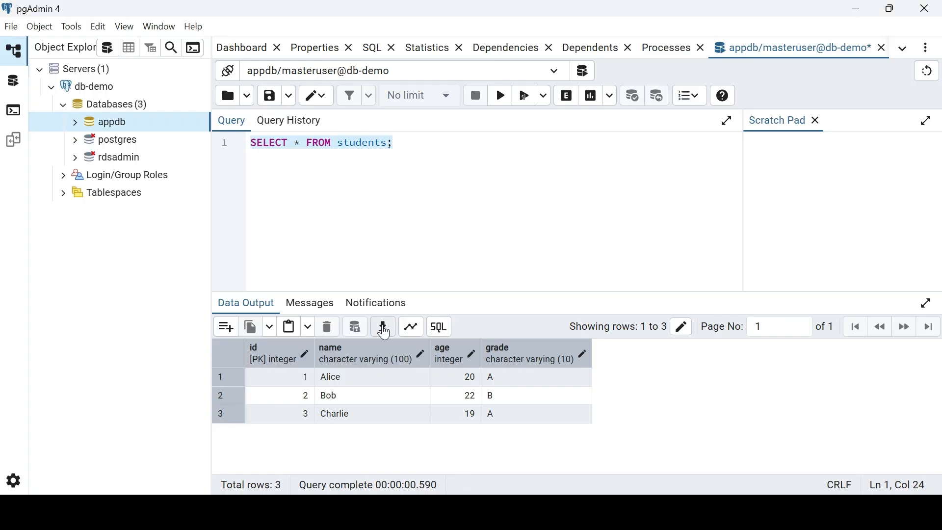
{"action": "key", "text": "ctrl+a"}
{"action": "key", "text": "ctrl+v"}
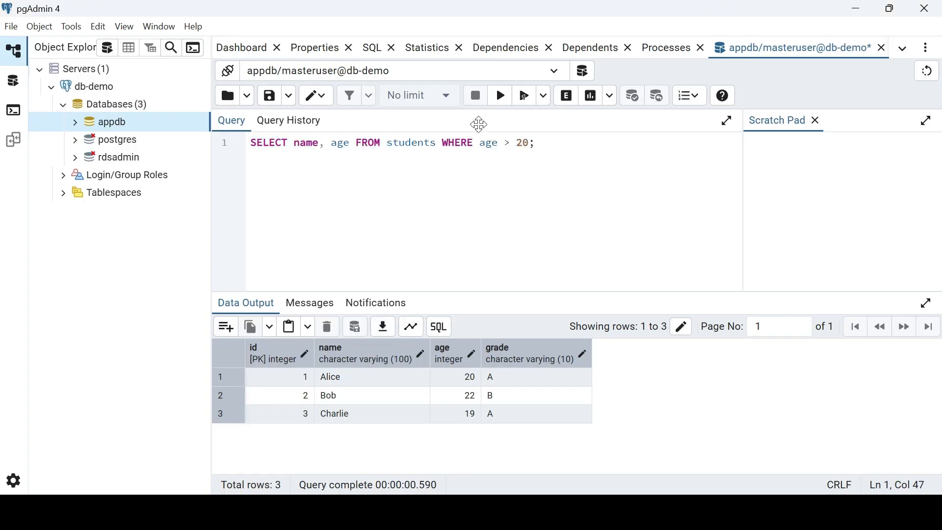
{"action": "key", "text": "ctrl+a"}
{"action": "left_click", "coordinate": [506, 100]}
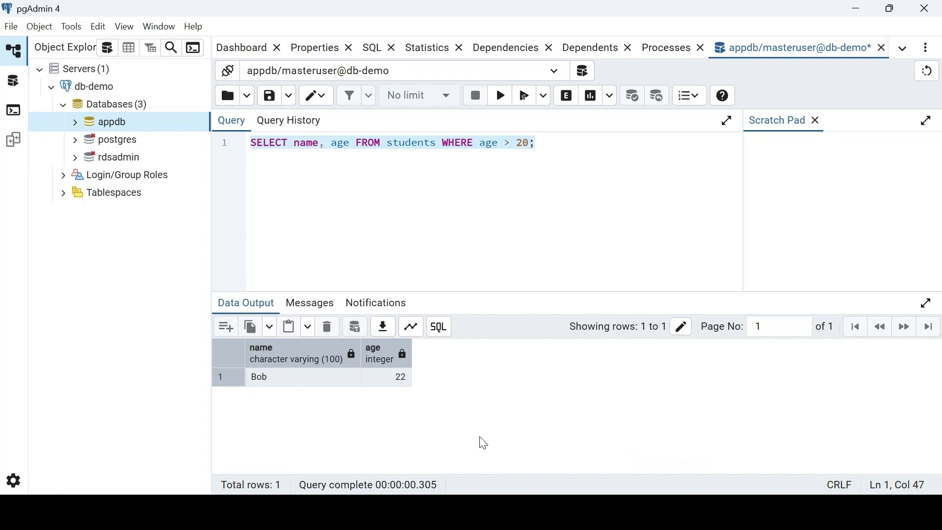
{"action": "key", "text": "alt+Tab"}
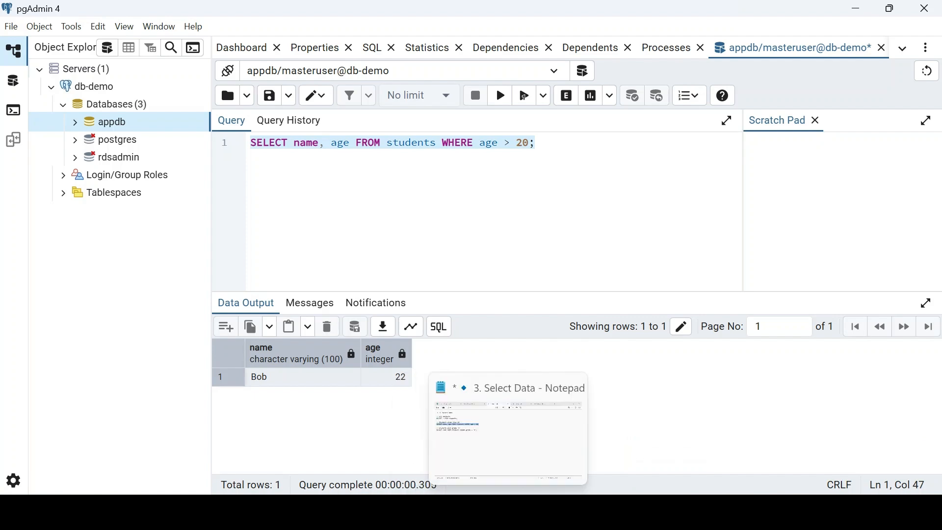
{"action": "left_click_drag", "start_coordinate": [15, 181], "coordinate": [282, 191]}
{"action": "key", "text": "ctrl+c"}
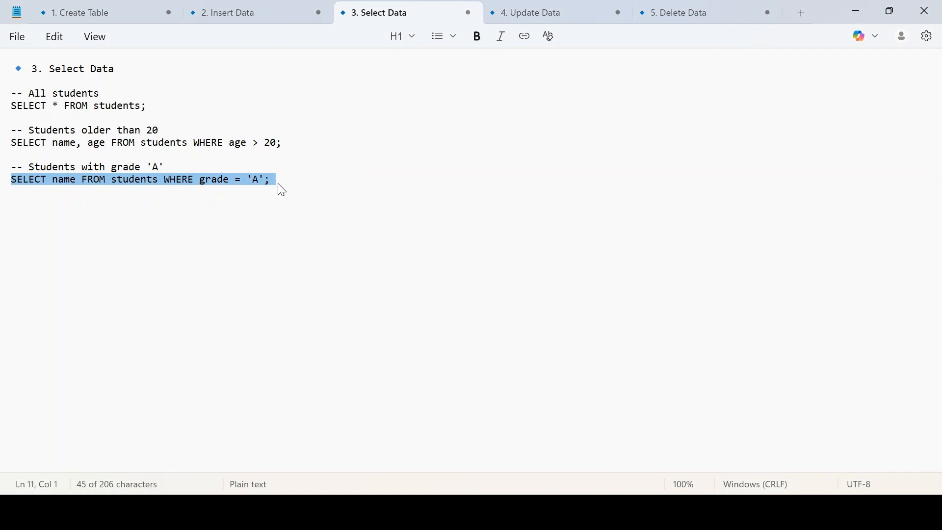
- Paste and run the grade = 'A' query, returning Alice and Charlie in 284 msec
{"action": "key", "text": "alt+Tab"}
{"action": "key", "text": "alt+Tab"}
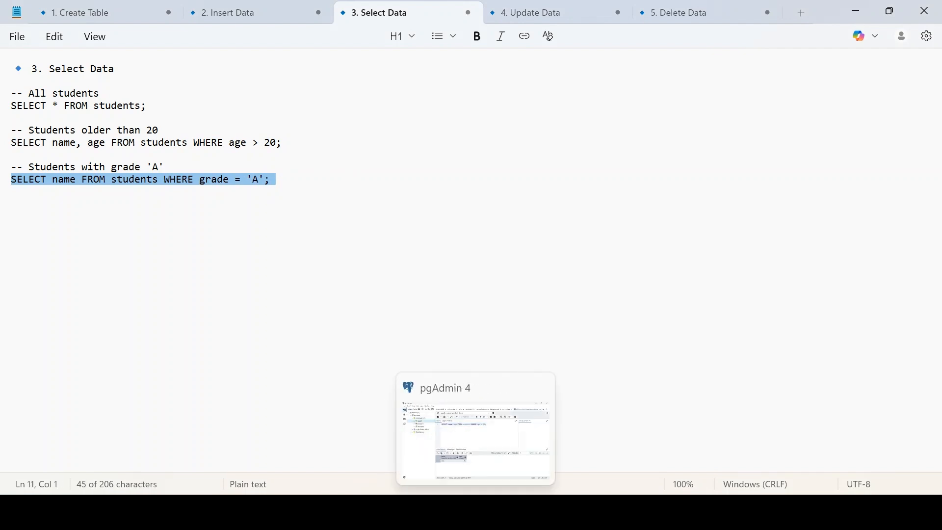
{"action": "key", "text": "ctrl+v"}
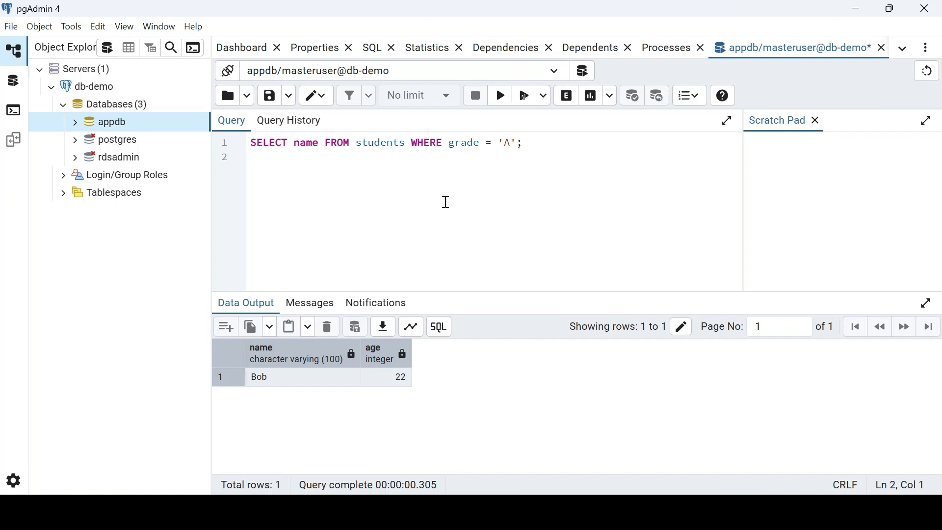
{"action": "left_click", "coordinate": [500, 106]}
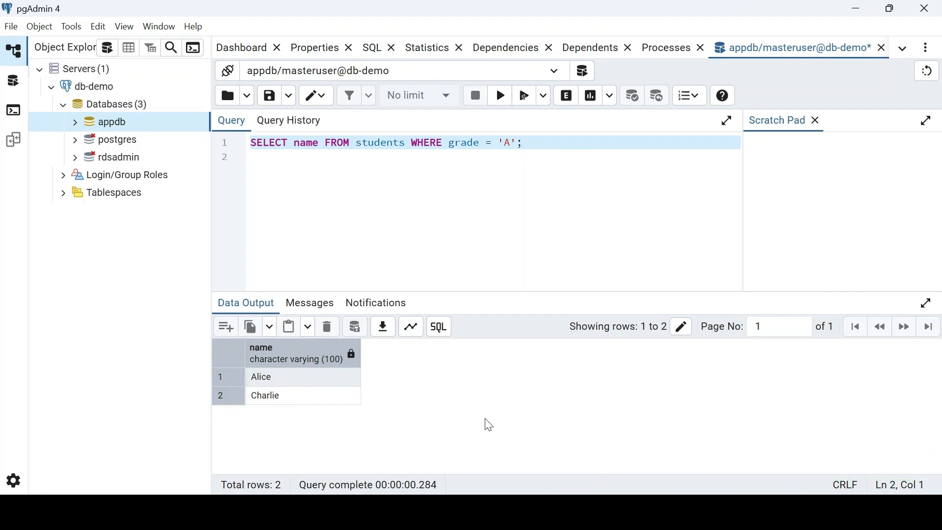
- Copy the UPDATE statement setting Bob's grade to 'A' from the Update Data notes
{"action": "left_click", "coordinate": [492, 512]}
{"action": "left_click", "coordinate": [536, 11]}
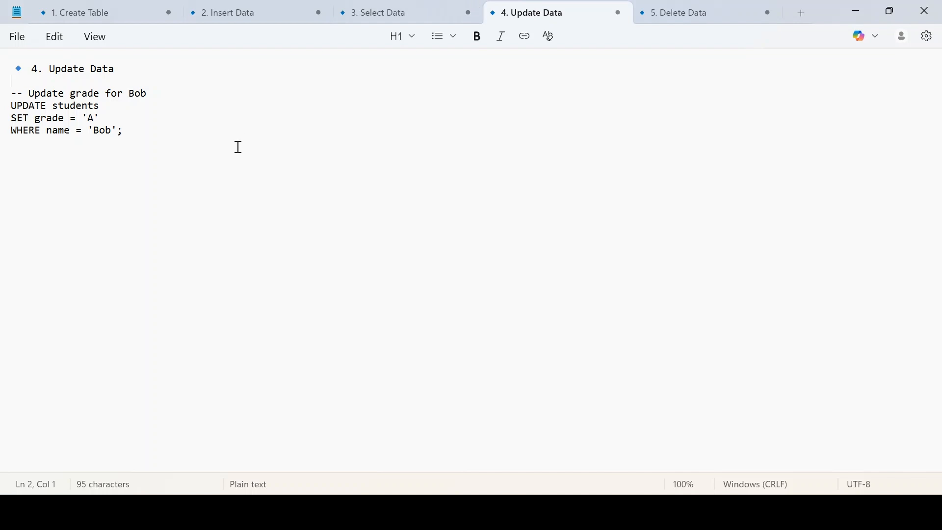
{"action": "left_click_drag", "start_coordinate": [139, 135], "coordinate": [10, 106]}
{"action": "key", "text": "ctrl+c"}
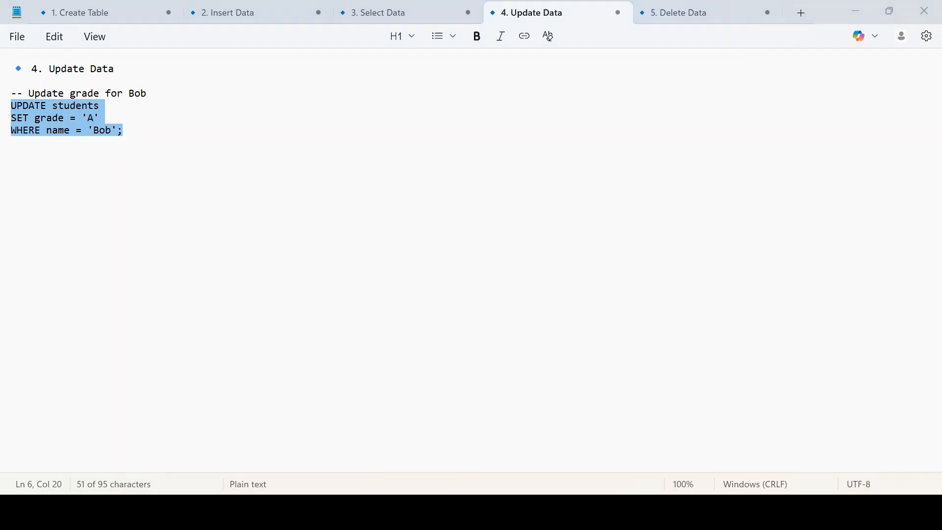
- Run UPDATE students SET grade = 'A' WHERE name = 'Bob', getting UPDATE 1 in 138 msec
{"action": "left_click", "coordinate": [444, 512]}
{"action": "left_click", "coordinate": [475, 513]}
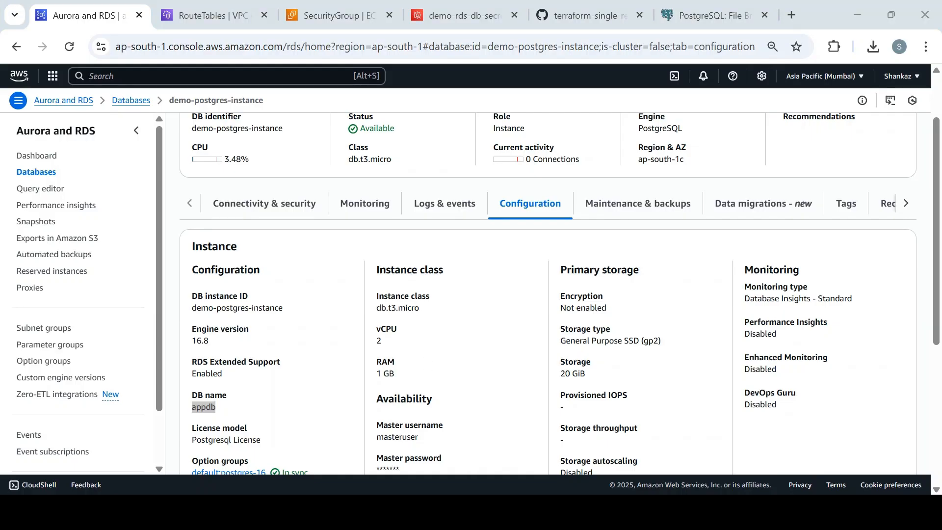
{"action": "key", "text": "ctrl+v"}
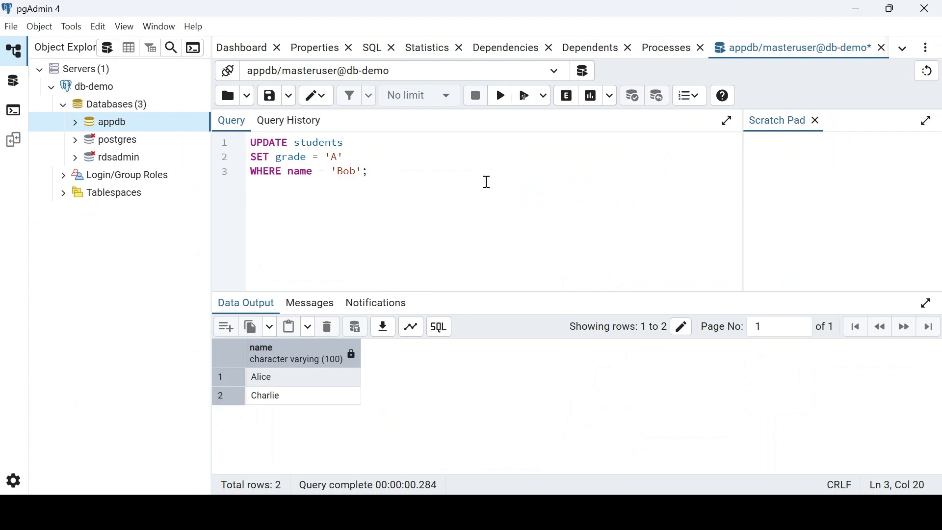
{"action": "key", "text": "ctrl+a"}
{"action": "left_click", "coordinate": [501, 96]}
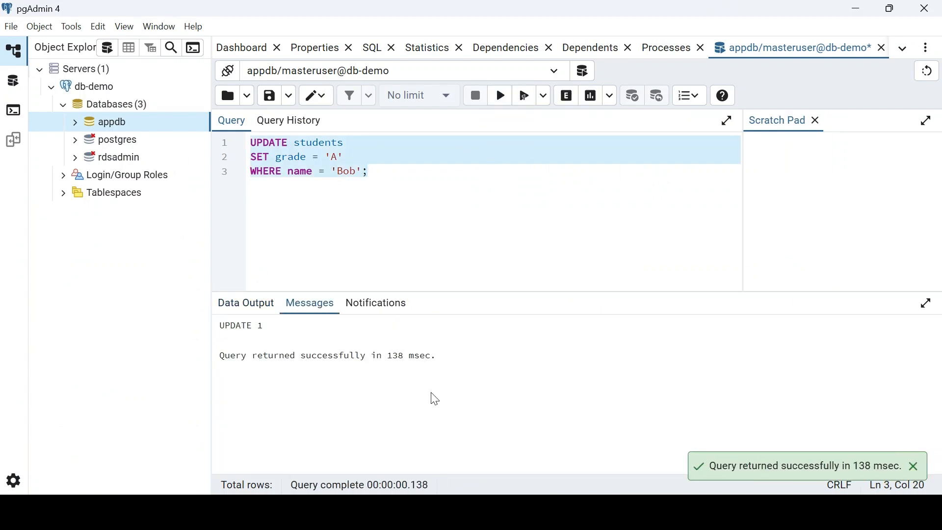
{"action": "key", "text": "alt+Tab"}
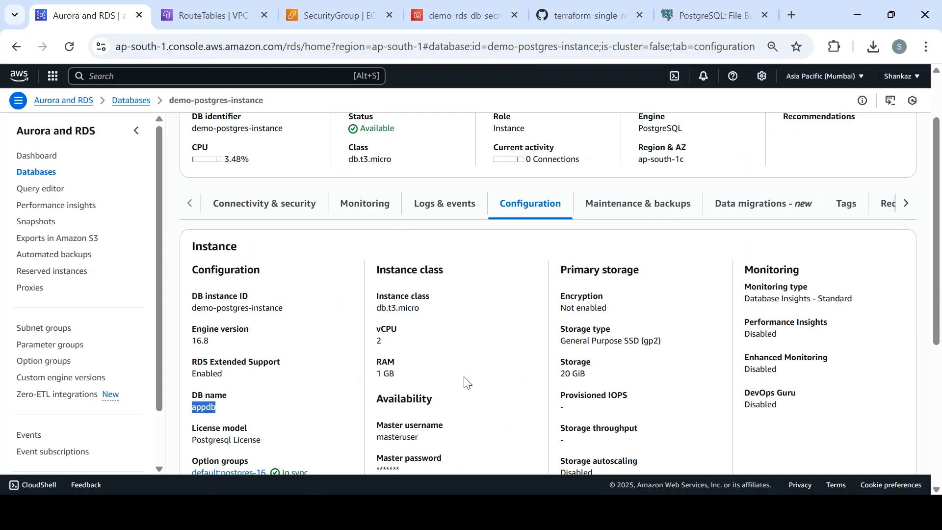
{"action": "mouse_move", "coordinate": [508, 512]}
{"action": "left_click", "coordinate": [508, 429]}
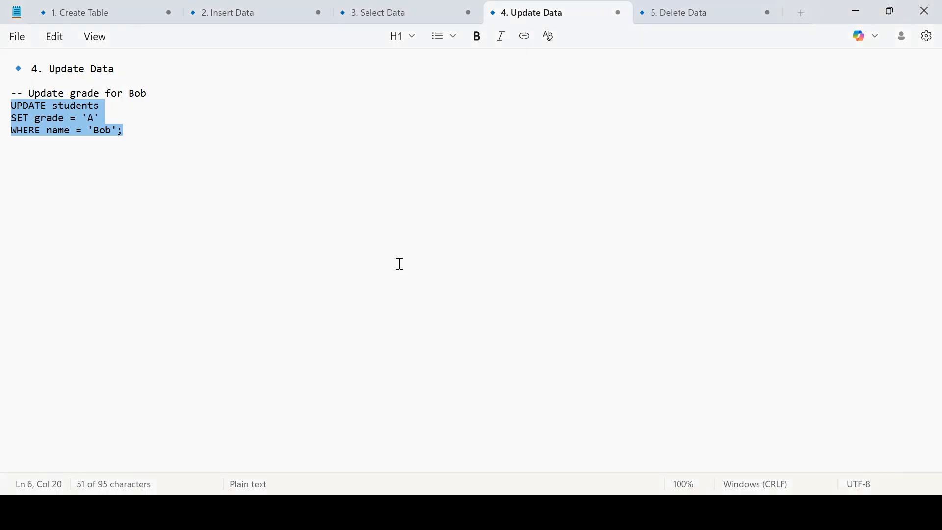
- Re-run the grade = 'A' query, which now returns Alice, Charlie and Bob
{"action": "left_click", "coordinate": [372, 6]}
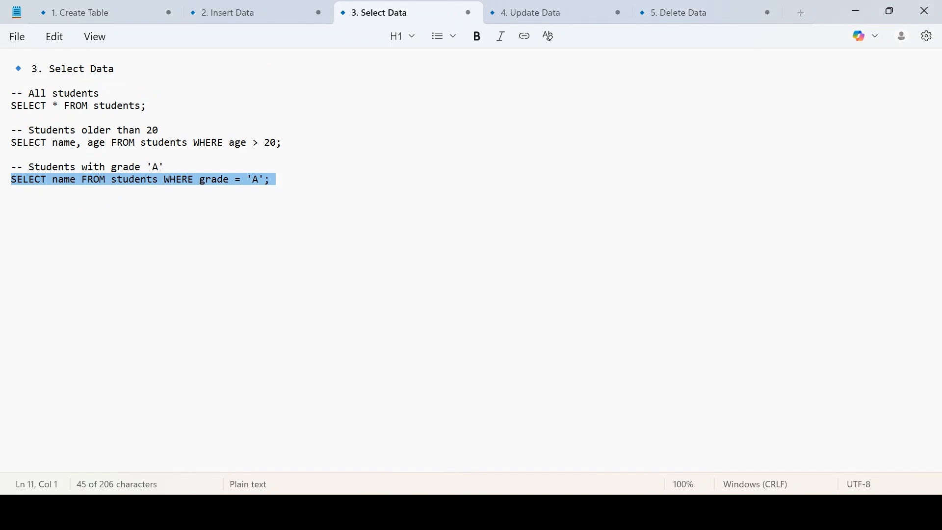
{"action": "key", "text": "alt+Tab"}
{"action": "type", "text": "SELECT name FROM students WHERE grade = 'A';"}
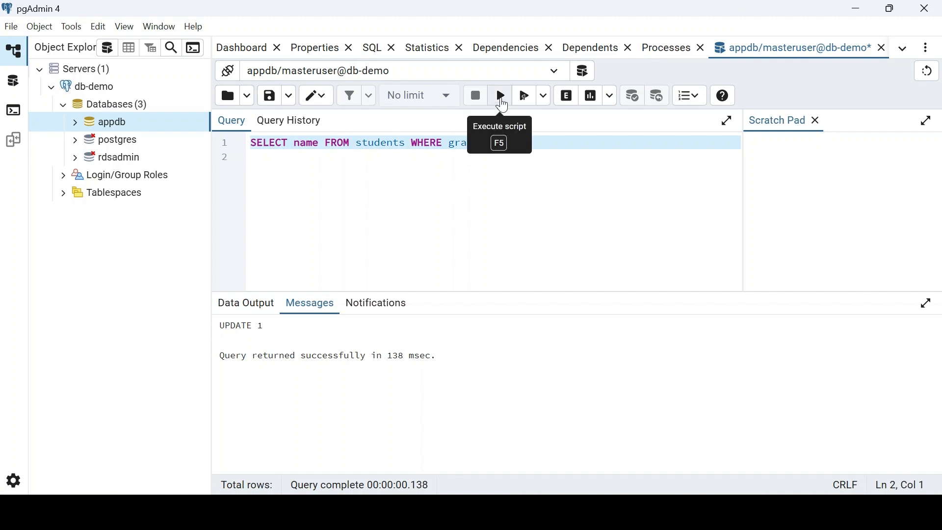
{"action": "left_click", "coordinate": [501, 98]}
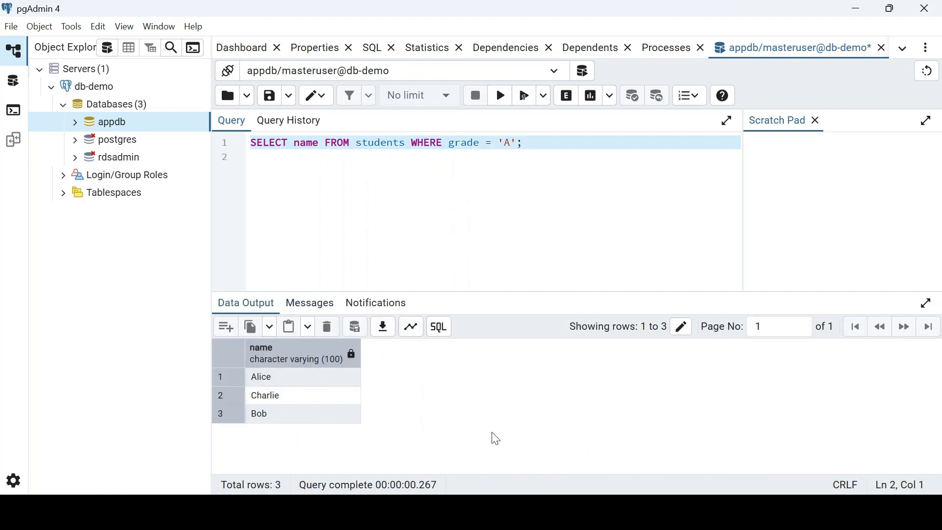
{"action": "key", "text": "alt+Tab"}
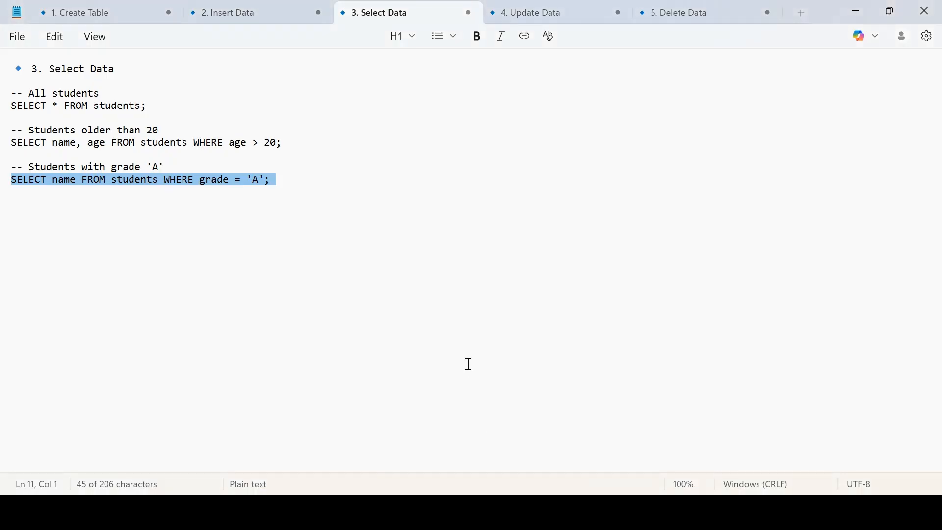
{"action": "left_click", "coordinate": [575, 11]}
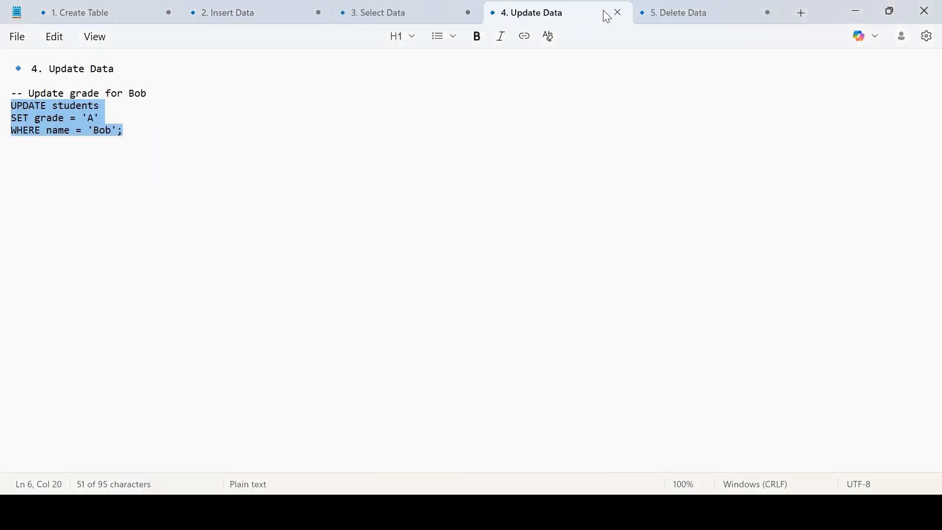
- Copy DELETE FROM students WHERE id = 3; from the notes and run it in the Query Tool (DELETE 1)
{"action": "left_click", "coordinate": [656, 13]}
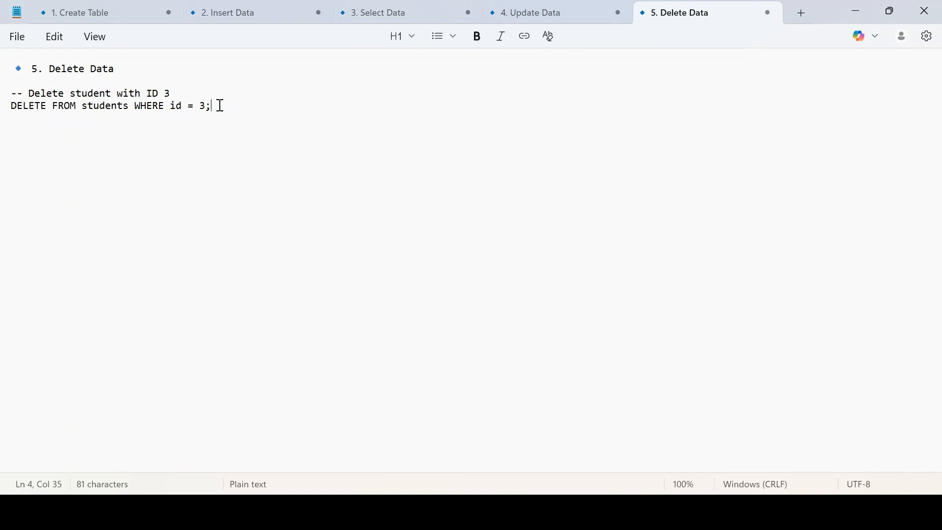
{"action": "left_click_drag", "start_coordinate": [221, 106], "coordinate": [11, 105]}
{"action": "key", "text": "ctrl+c"}
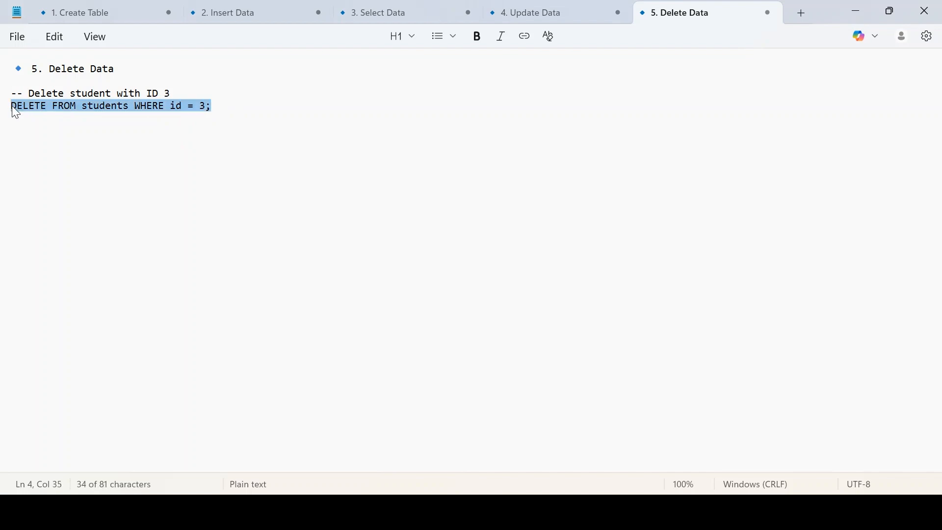
{"action": "left_click", "coordinate": [110, 9]}
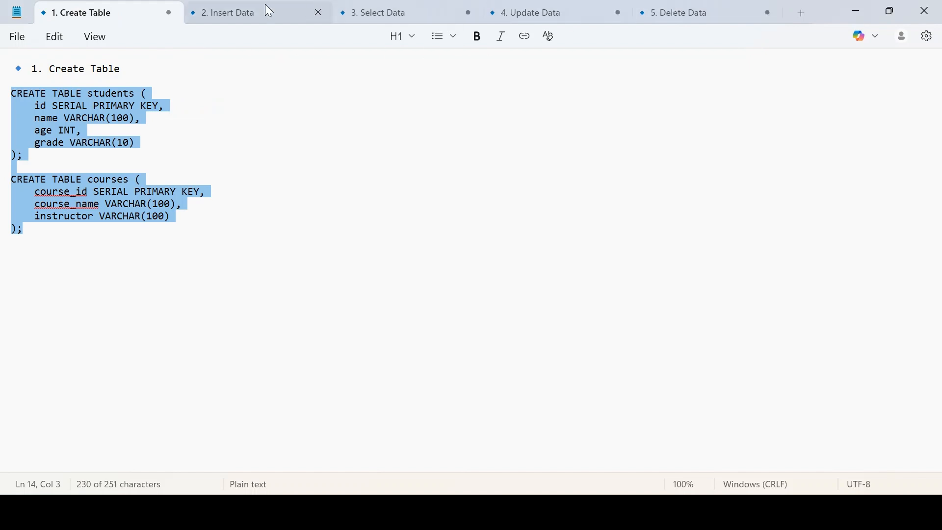
{"action": "left_click", "coordinate": [295, 12]}
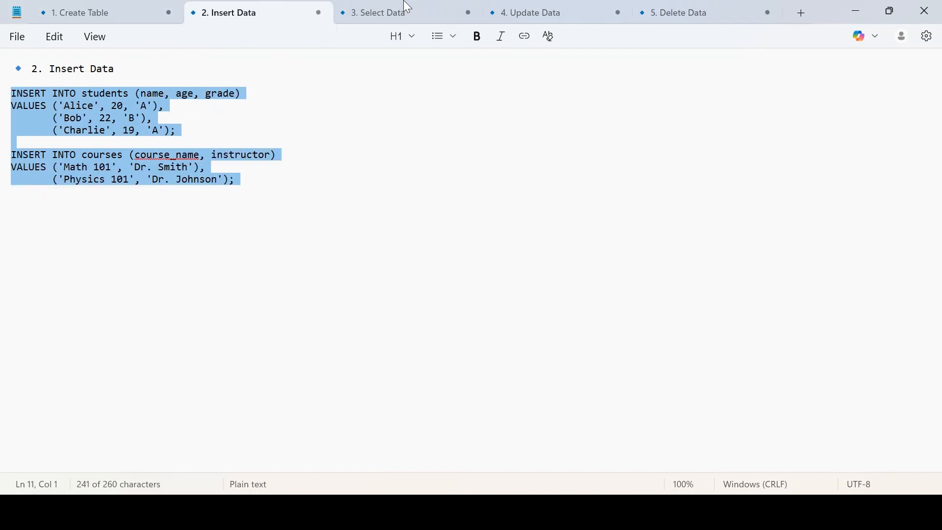
{"action": "left_click", "coordinate": [640, 12]}
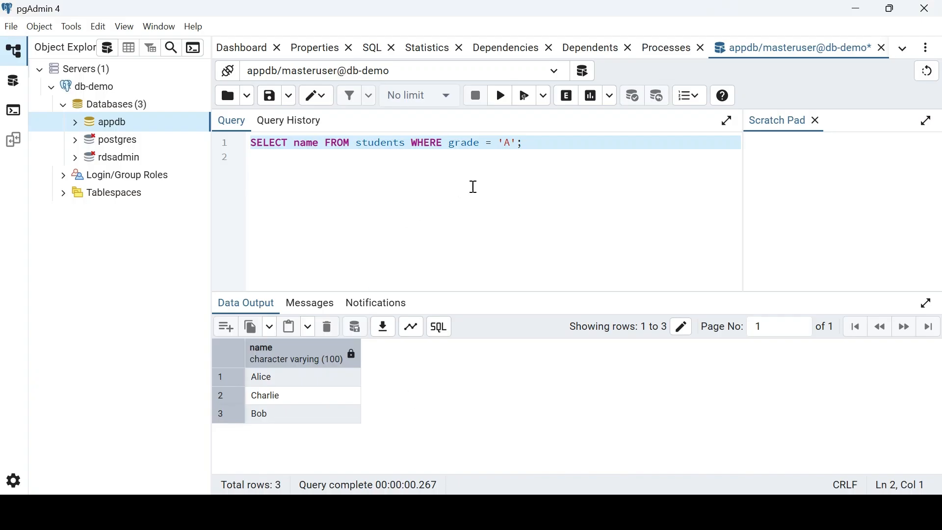
{"action": "key", "text": "ctrl+v"}
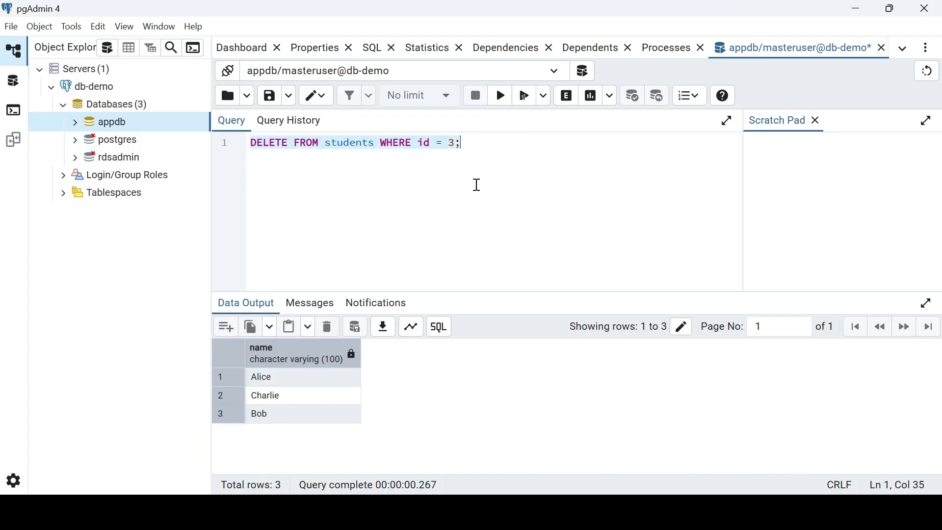
{"action": "left_click", "coordinate": [503, 99]}
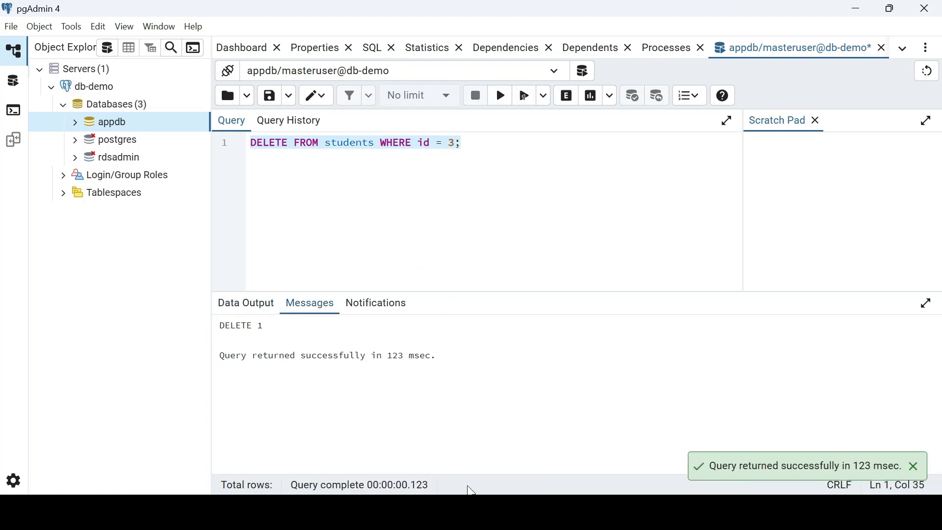
{"action": "key", "text": "alt+Tab"}
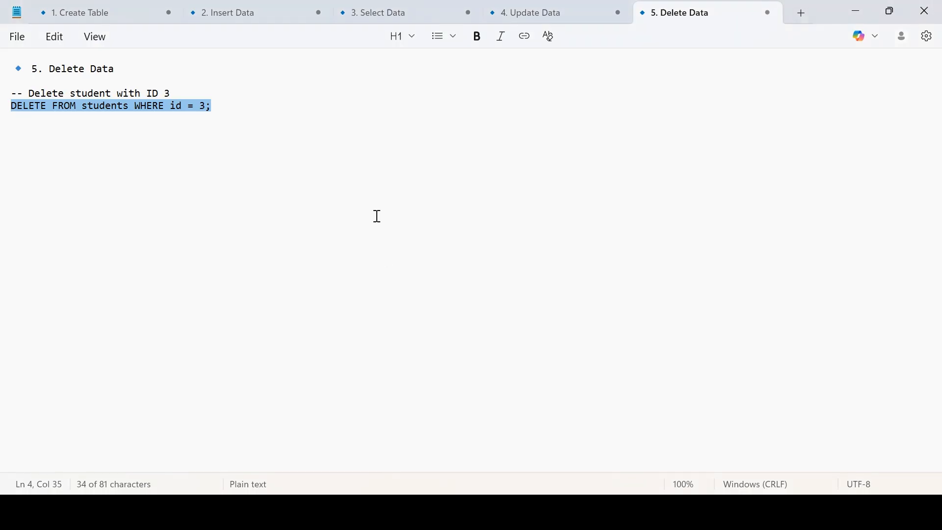
- Rerun SELECT * FROM students; to confirm only Alice and Bob remain, then bring up the RDS console in Chrome
{"action": "left_click", "coordinate": [258, 13]}
{"action": "left_click", "coordinate": [344, 17]}
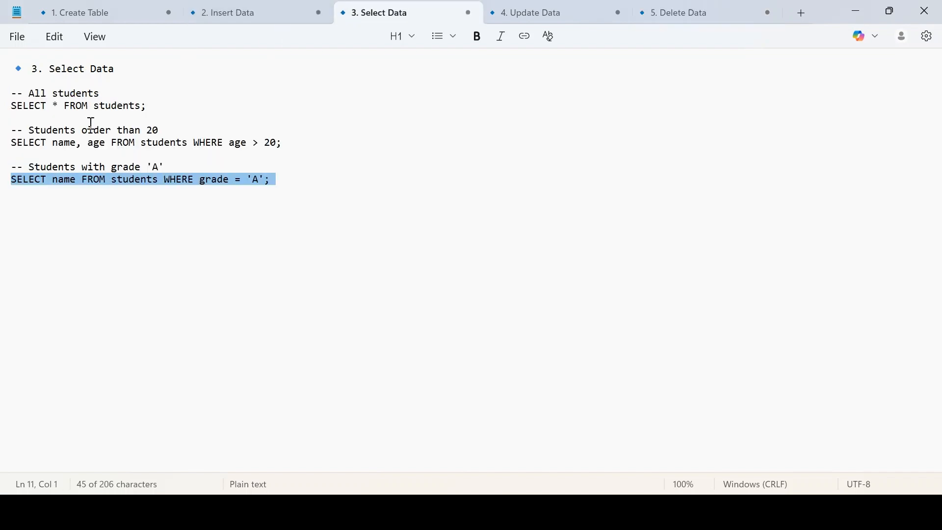
{"action": "left_click_drag", "start_coordinate": [12, 106], "coordinate": [167, 111]}
{"action": "key", "text": "ctrl+c"}
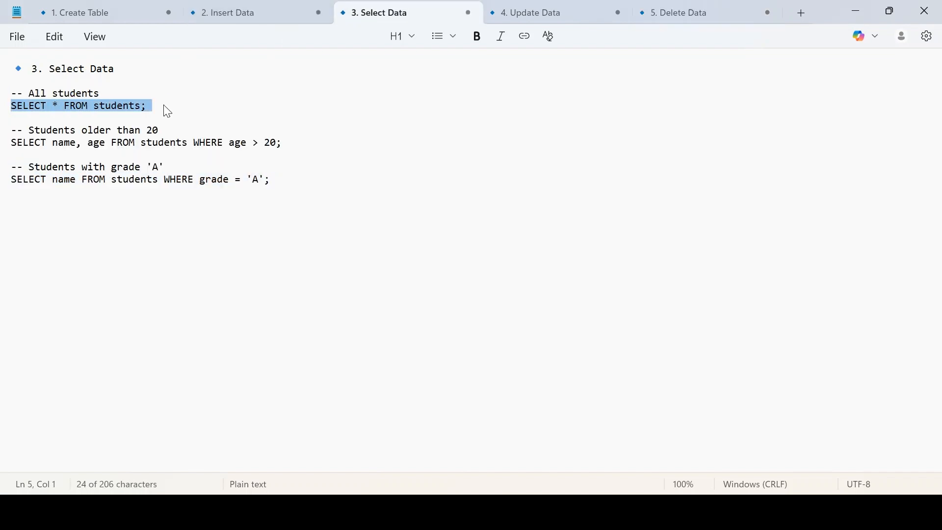
{"action": "left_click", "coordinate": [164, 106]}
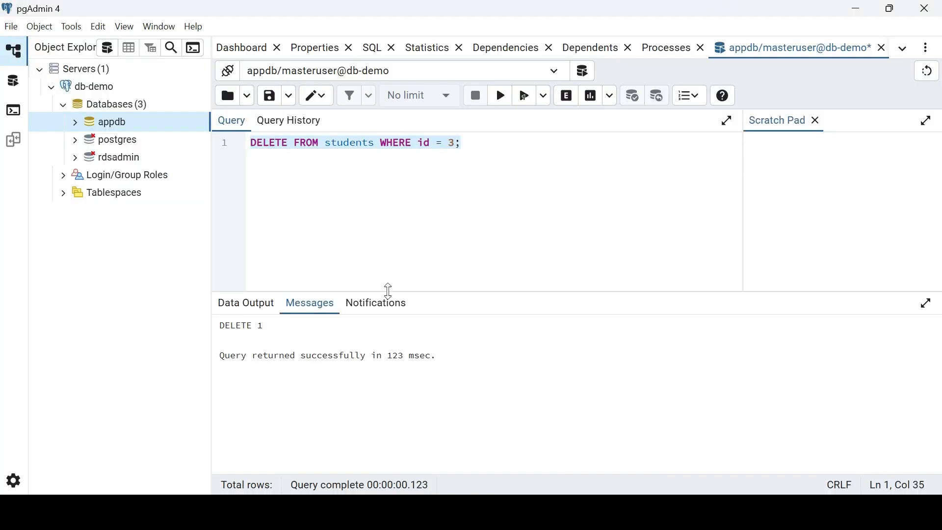
{"action": "key", "text": "ctrl+v"}
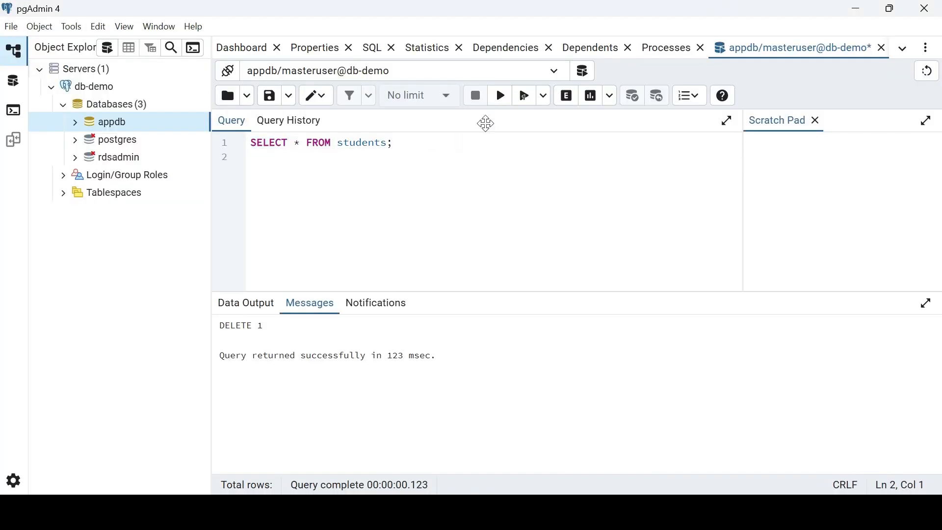
{"action": "key", "text": "ctrl+a"}
{"action": "left_click", "coordinate": [500, 96]}
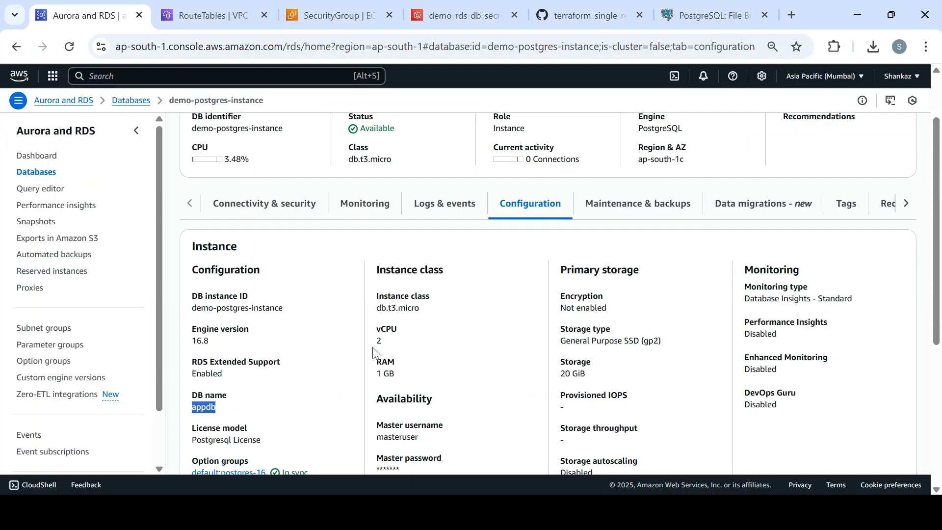
{"action": "left_click", "coordinate": [442, 466]}
{"action": "left_click_drag", "start_coordinate": [937, 279], "coordinate": [911, 192]}
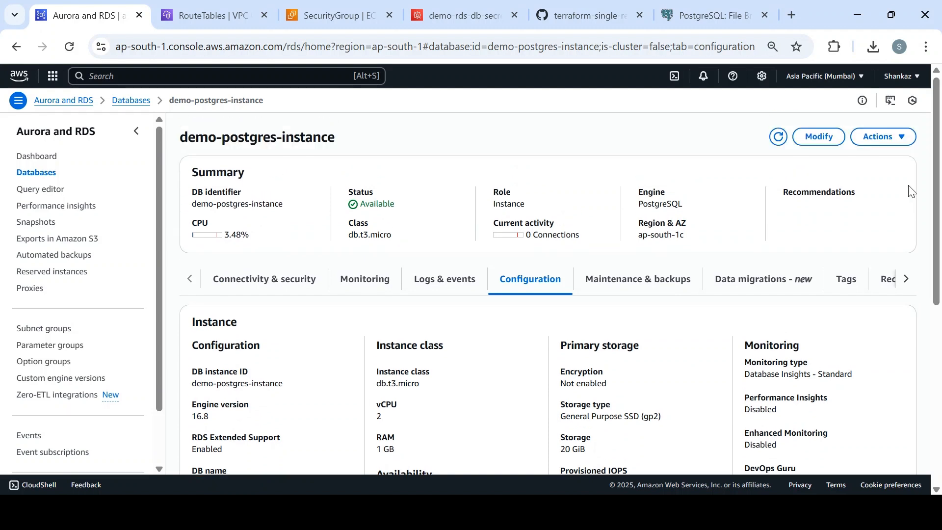
{"action": "scroll", "coordinate": [883, 265], "scroll_direction": "down", "scroll_amount": 3}
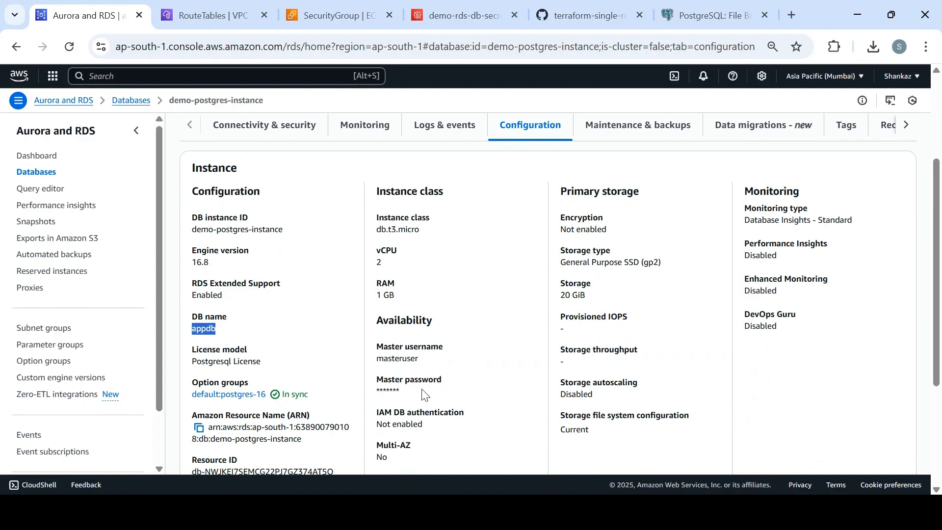
{"action": "left_click_drag", "start_coordinate": [425, 397], "coordinate": [380, 349]}
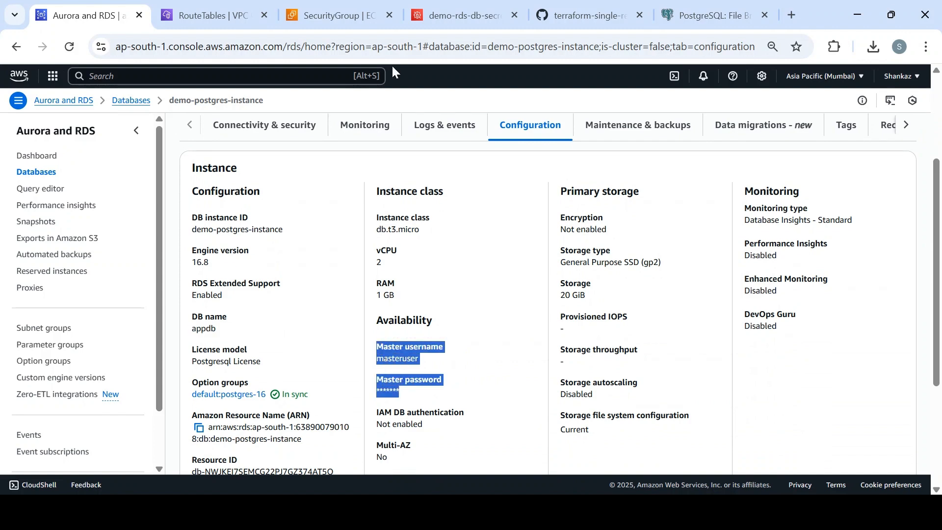
{"action": "left_click", "coordinate": [447, 17]}
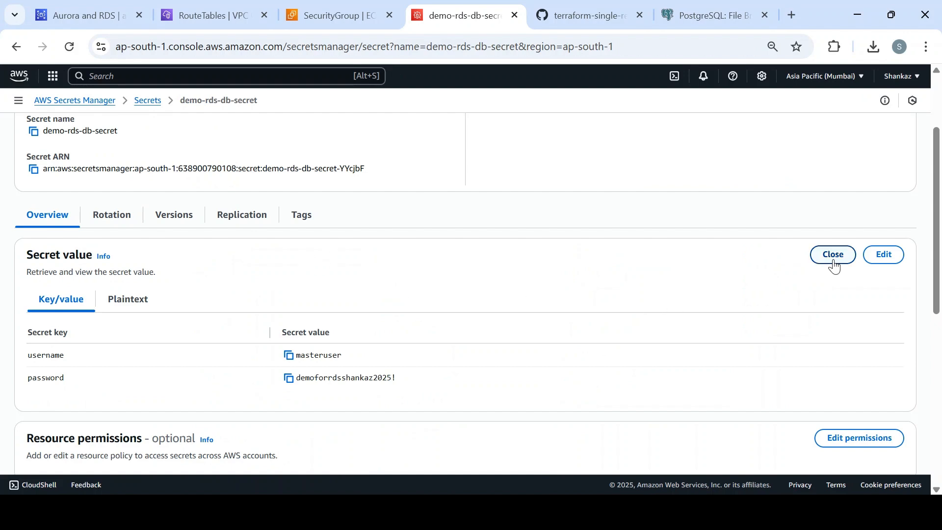
{"action": "left_click", "coordinate": [334, 16]}
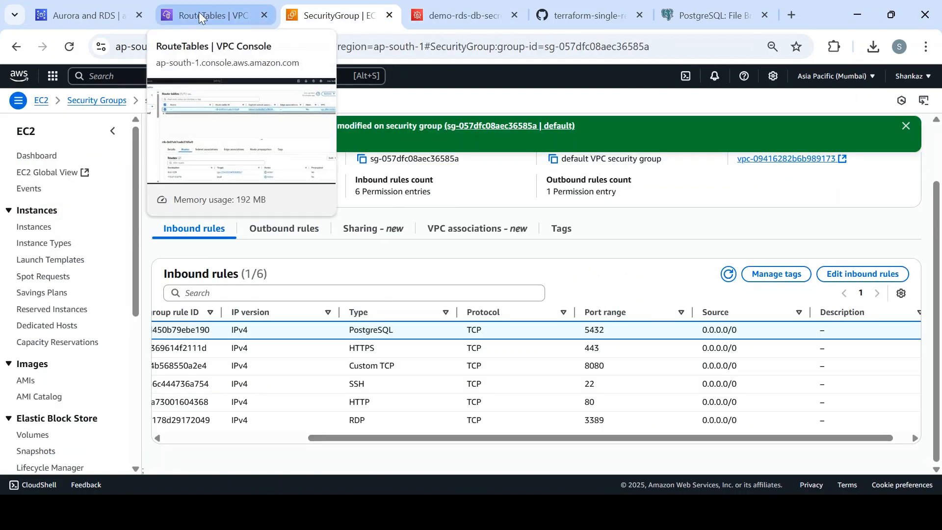
{"action": "left_click", "coordinate": [113, 18]}
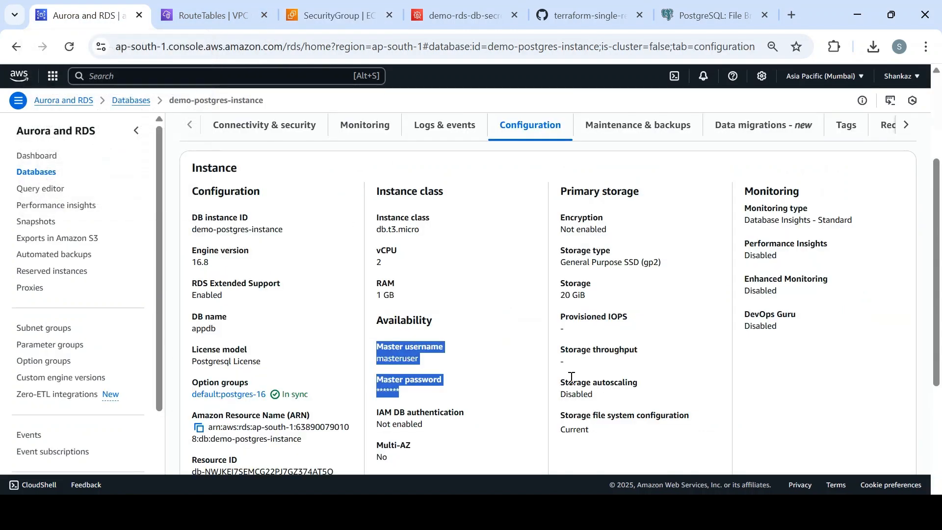
{"action": "scroll", "coordinate": [939, 272], "scroll_direction": "down", "scroll_amount": 5}
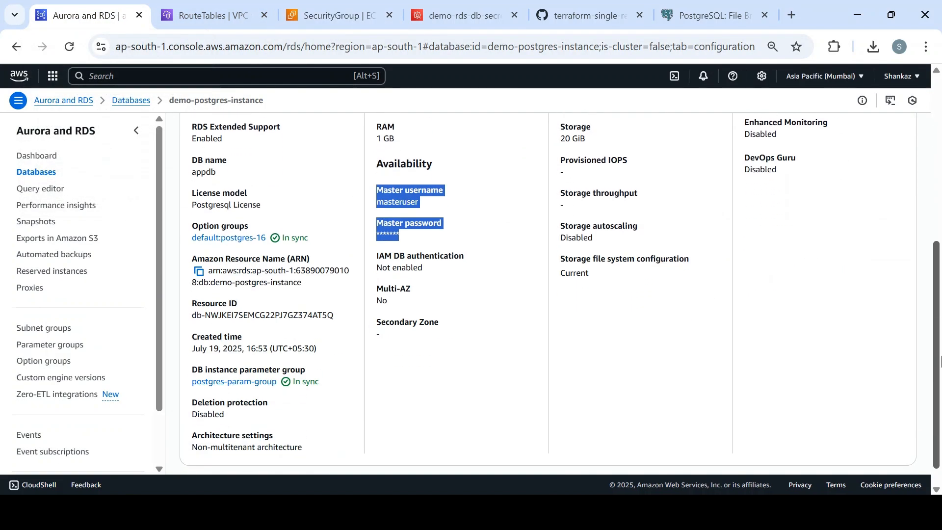
{"action": "scroll", "coordinate": [346, 339], "scroll_direction": "up", "scroll_amount": 6}
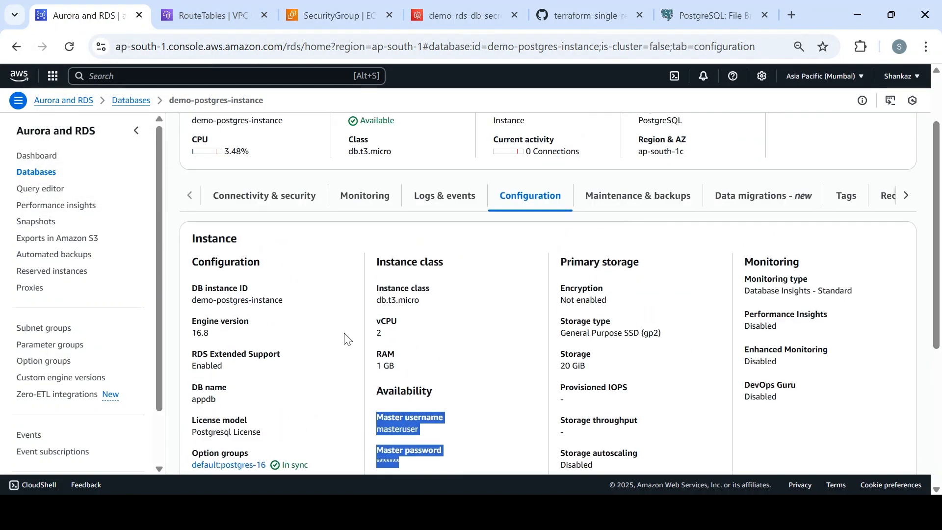
- Show demo-postgres-instance's Connectivity & security details and highlight the Publicly accessible: Yes entry
{"action": "left_click", "coordinate": [273, 195]}
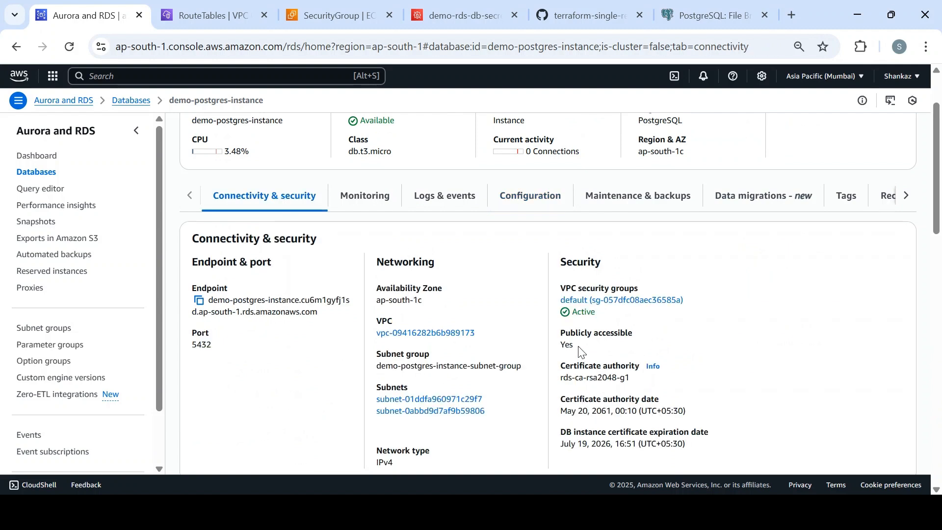
{"action": "left_click_drag", "start_coordinate": [577, 349], "coordinate": [561, 338]}
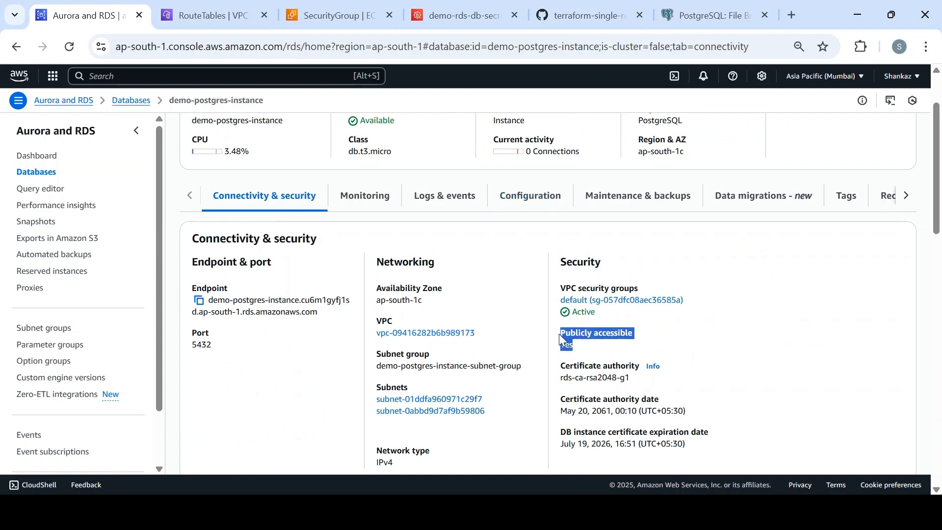